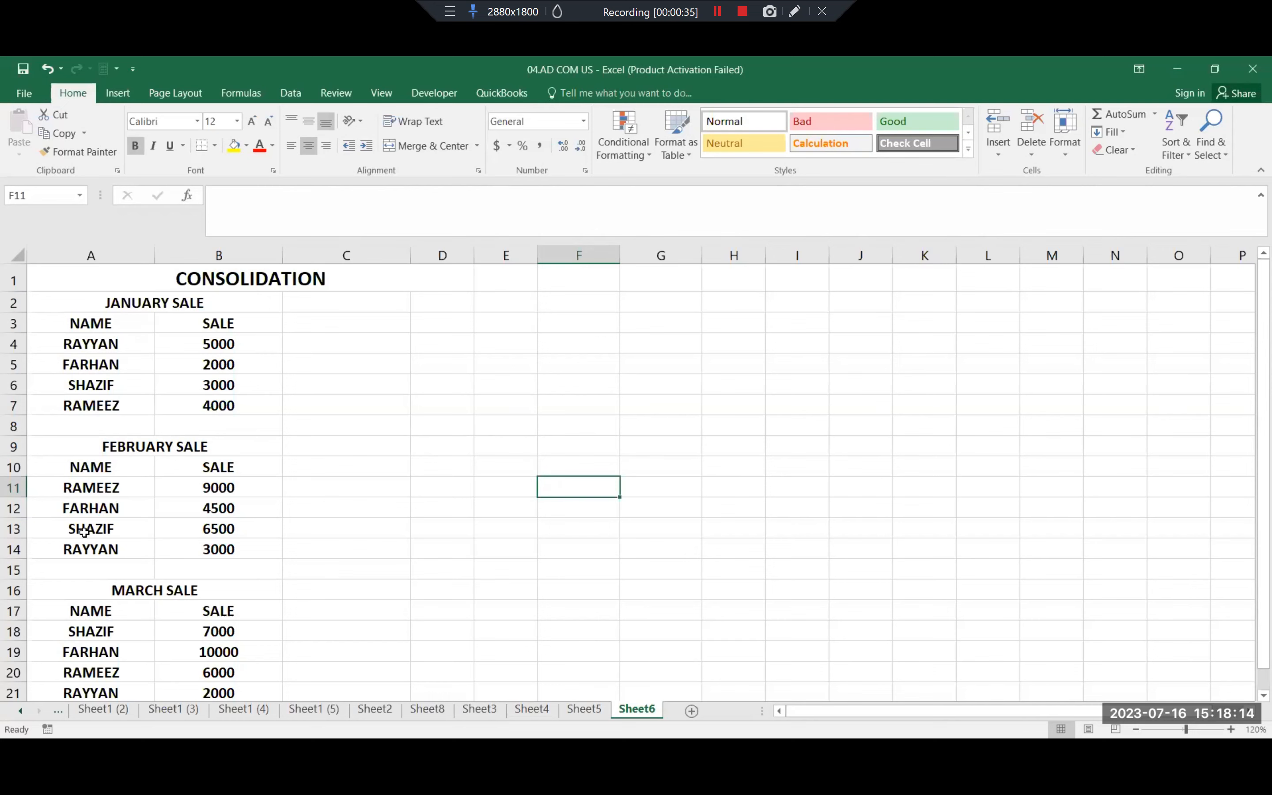
left_click_drag(112, 336, 217, 709)
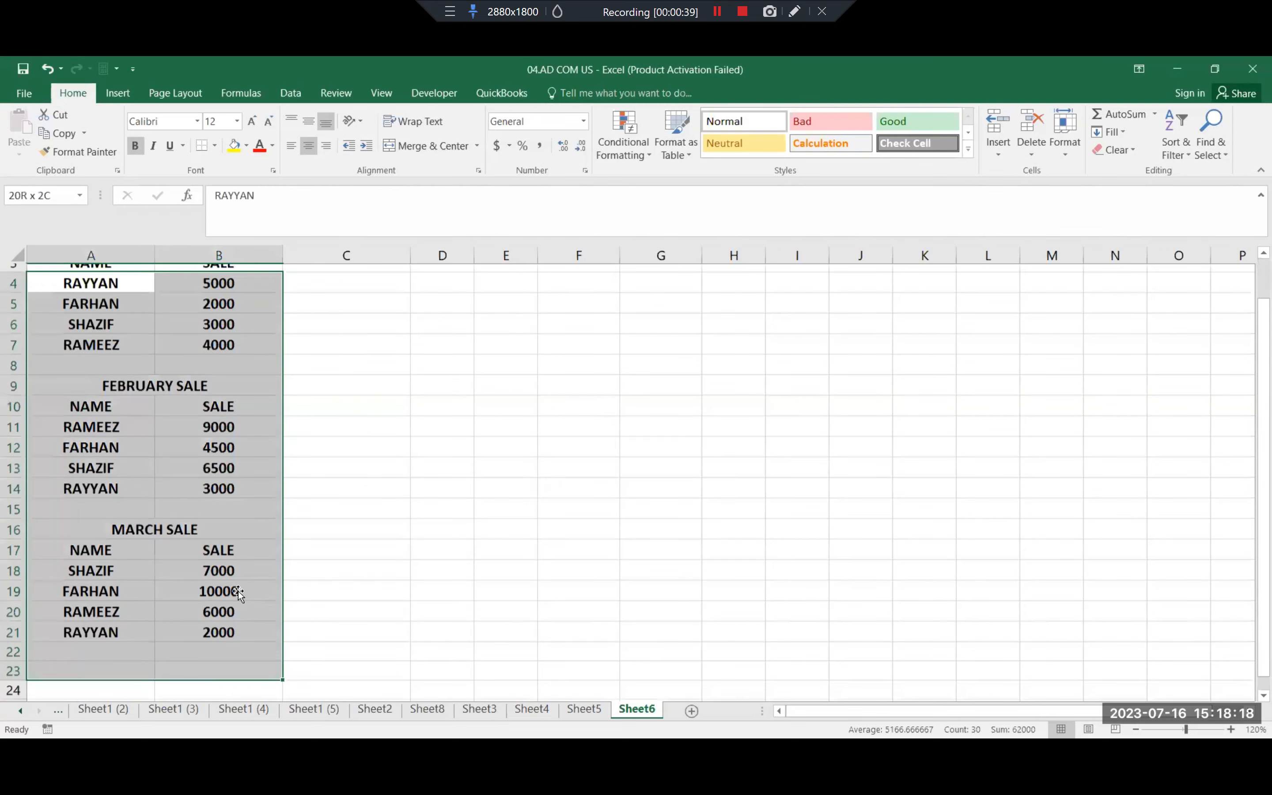
scroll(239, 595, "up", 1)
left_click(626, 376)
left_click(642, 361)
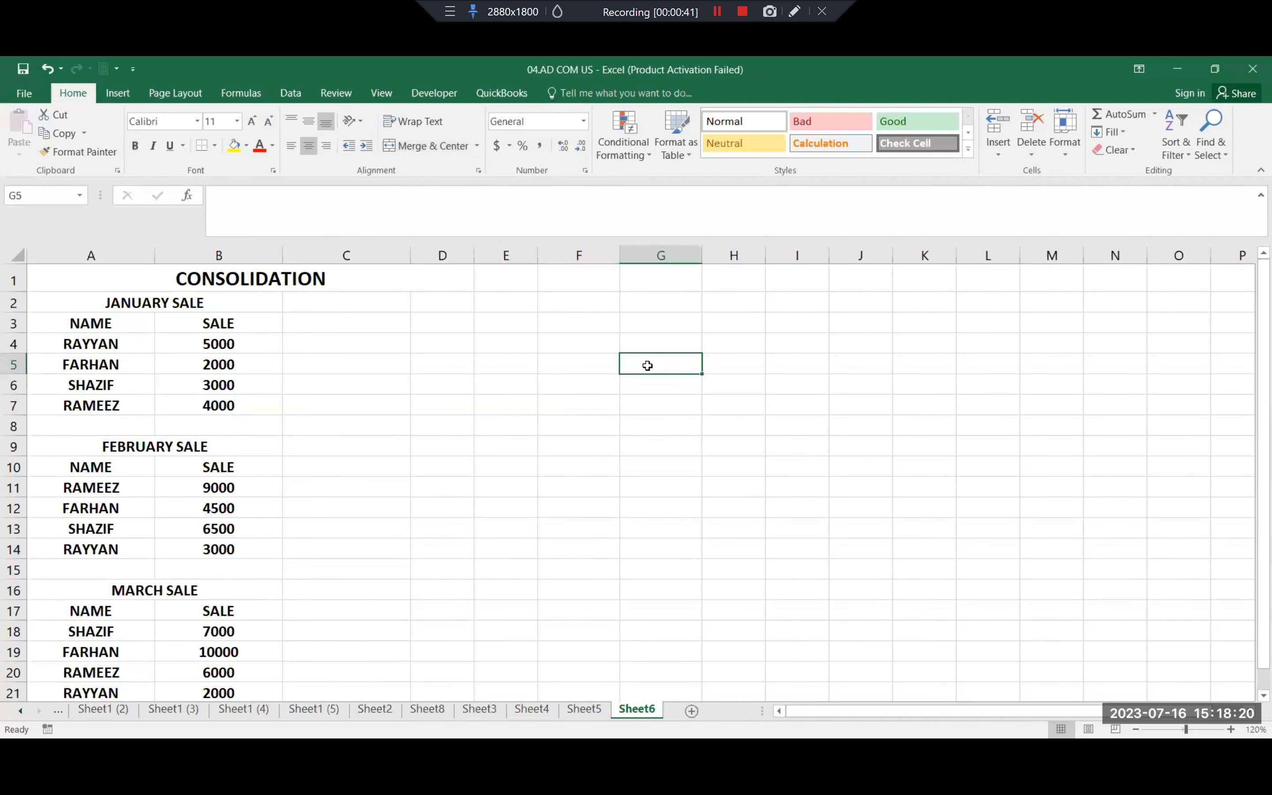
left_click_drag(107, 320, 217, 689)
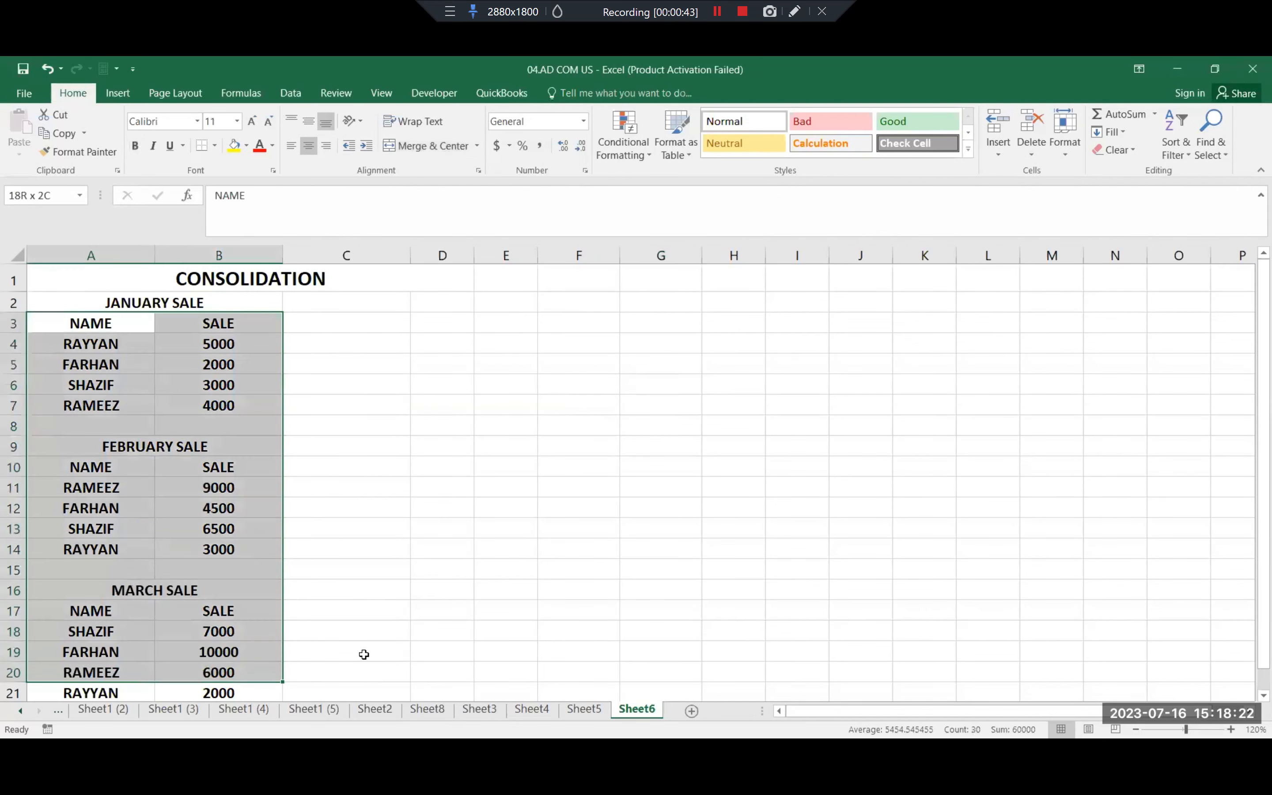
left_click_drag(616, 332, 721, 519)
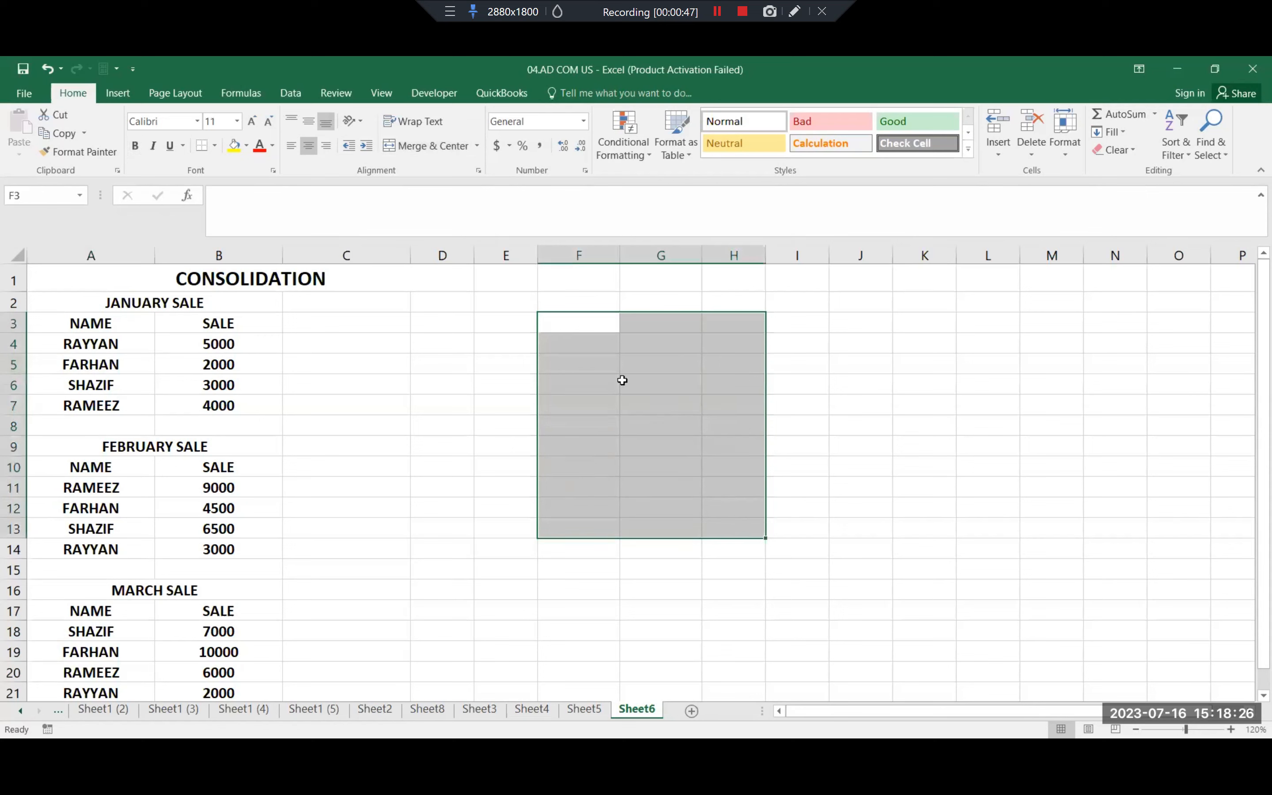
left_click_drag(650, 358, 772, 534)
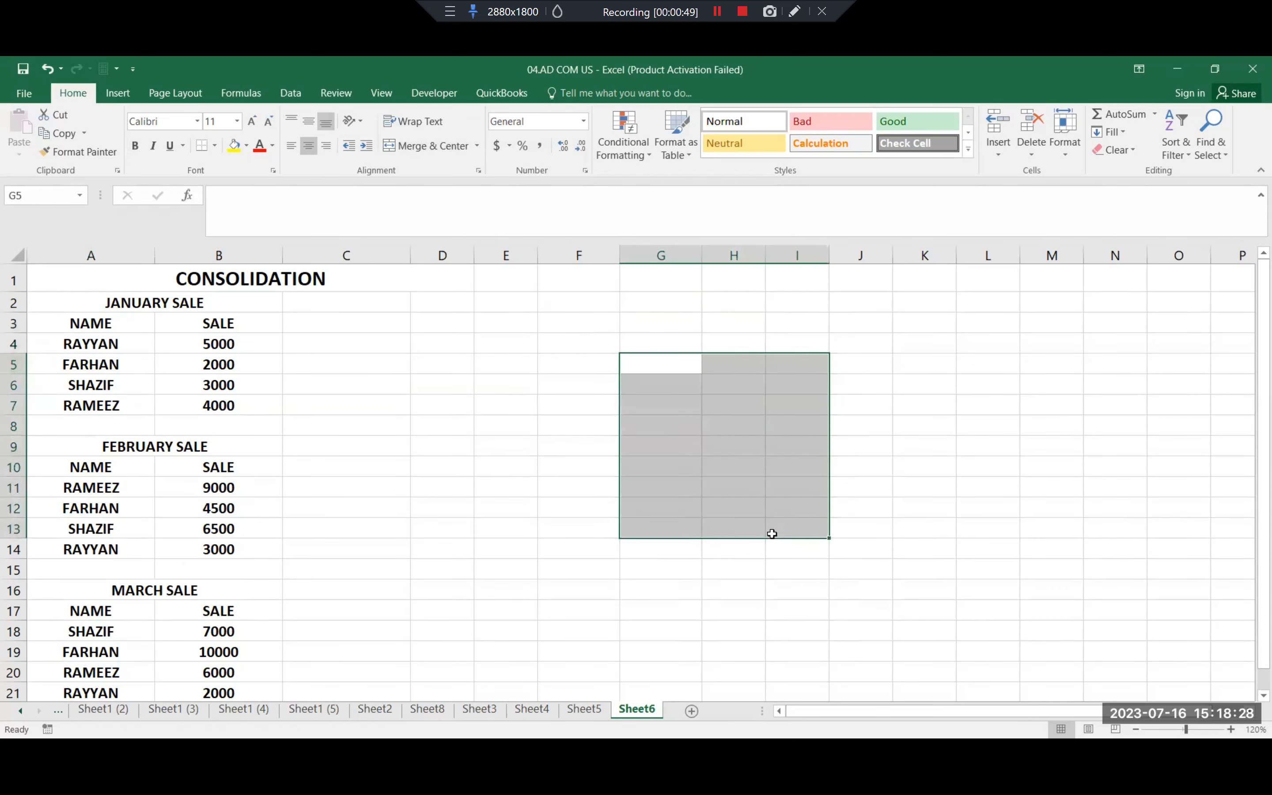
left_click_drag(608, 358, 648, 472)
left_click_drag(673, 362, 673, 511)
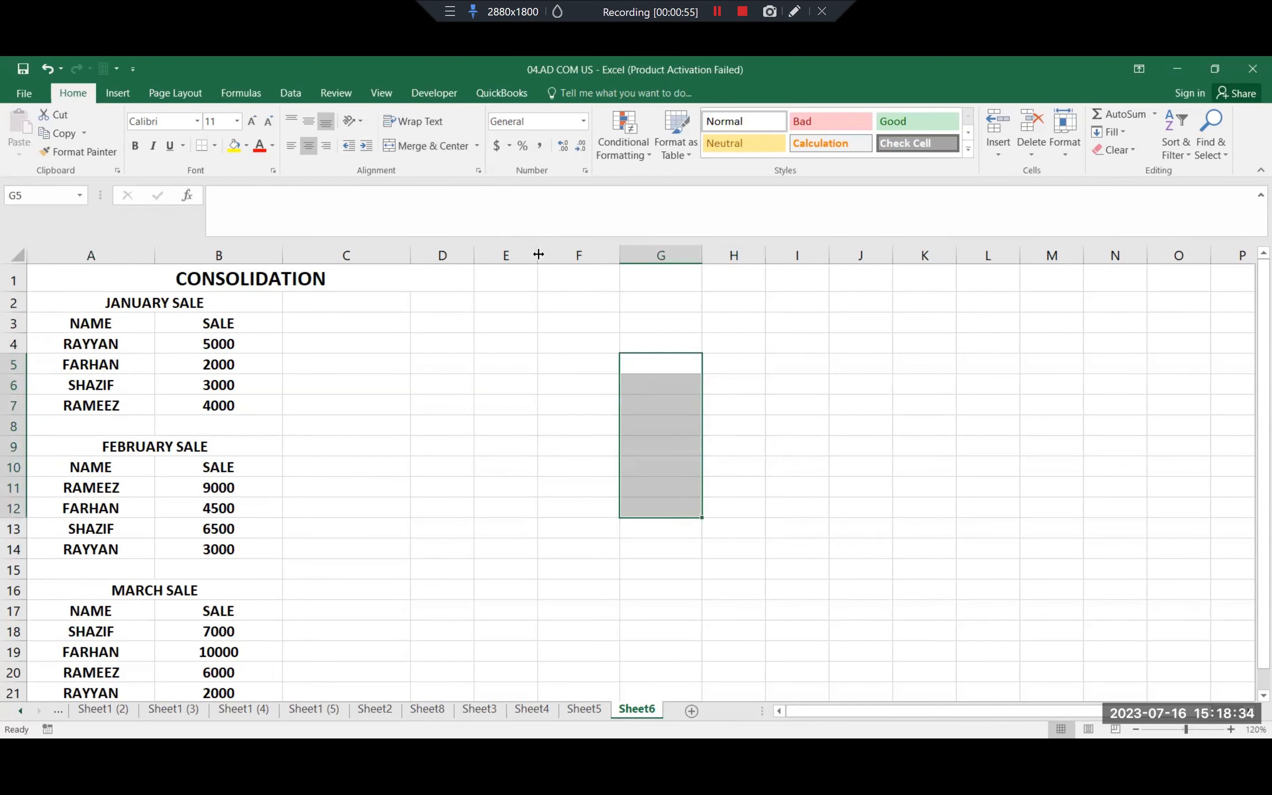
Step: Format columns F through K as bold 12-point text and widen them equally
left_click(578, 255)
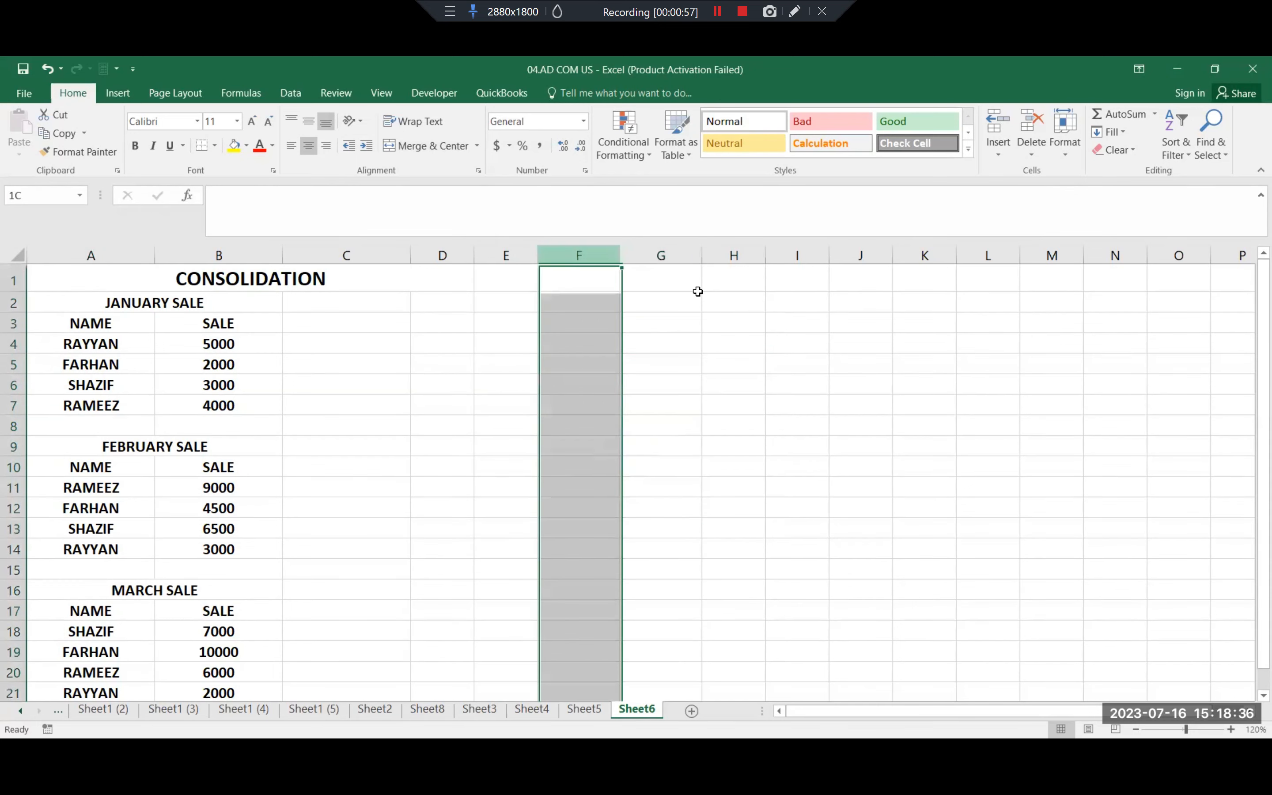
left_click_drag(578, 254, 926, 254)
left_click(252, 120)
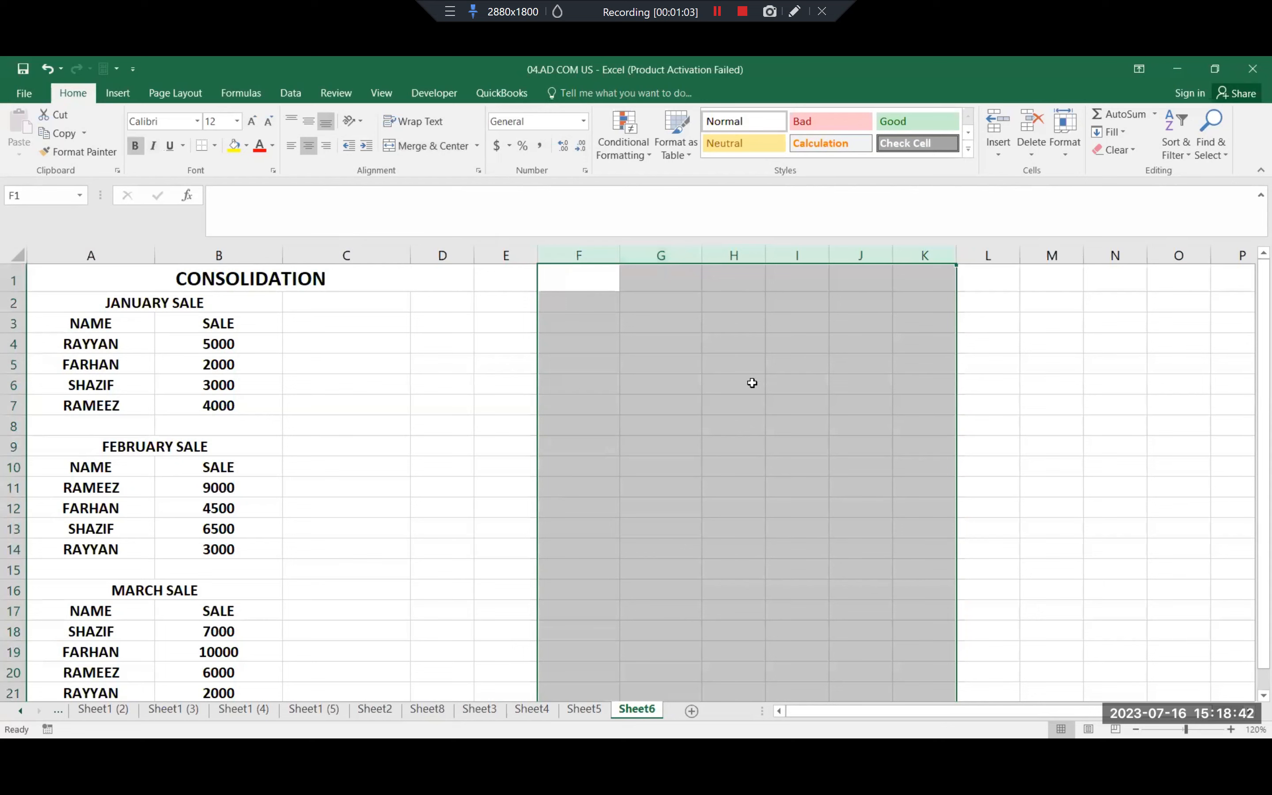
Step: Start a Sum consolidation at cell H6 and add the January sale table A3:B7 as a reference
left_click(731, 380)
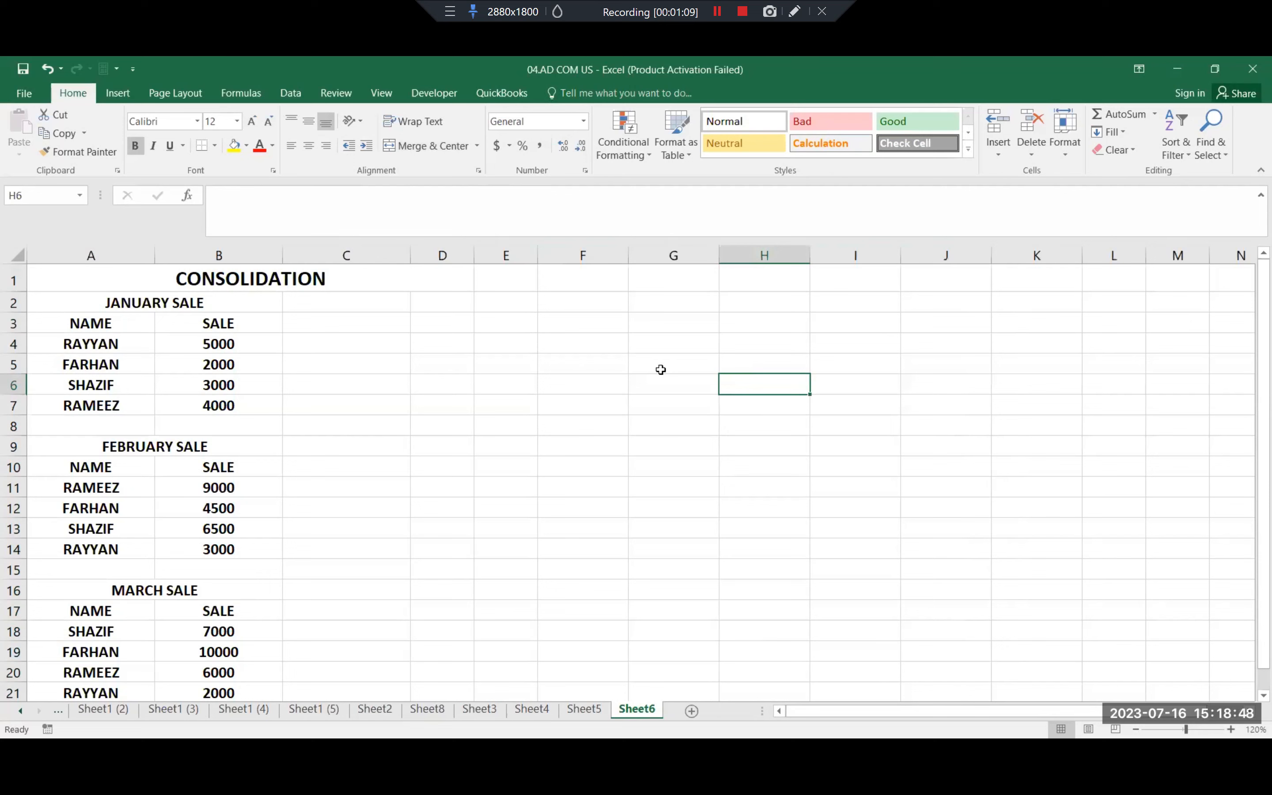
left_click(291, 94)
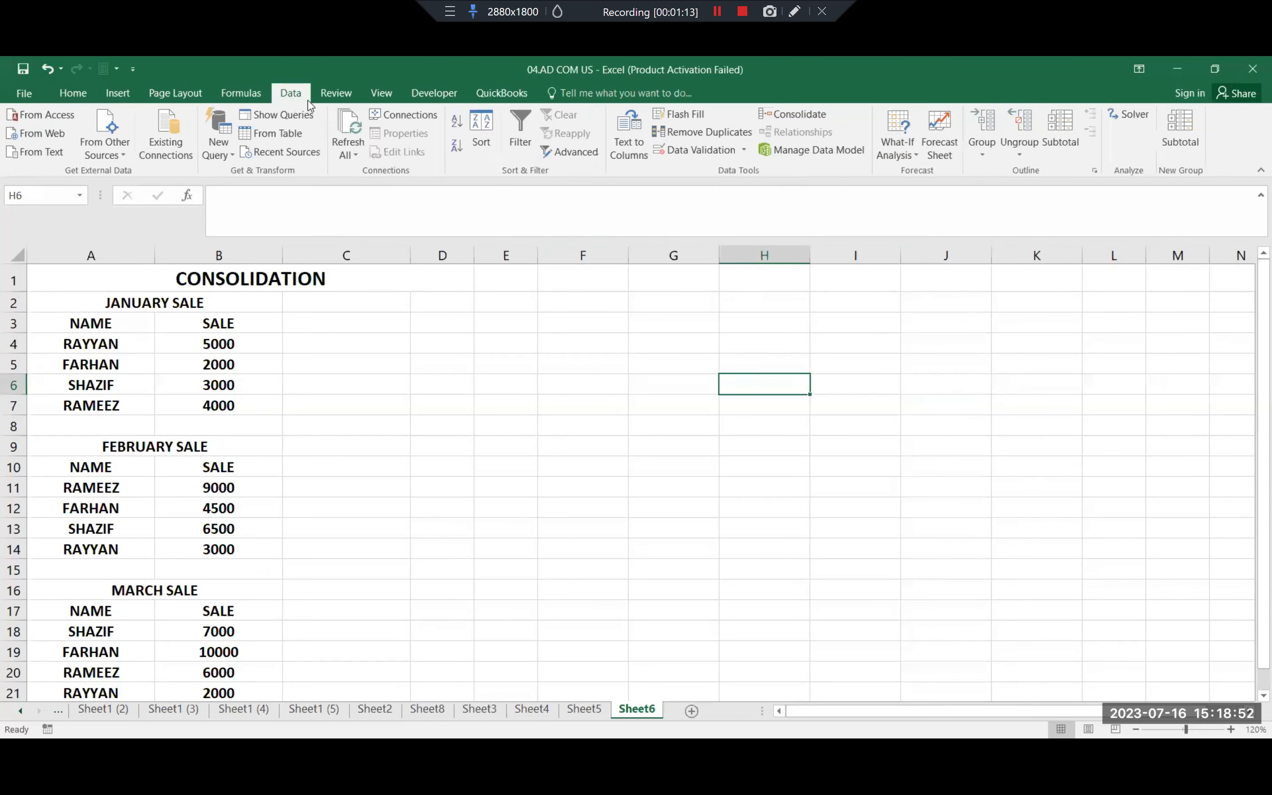
left_click(796, 116)
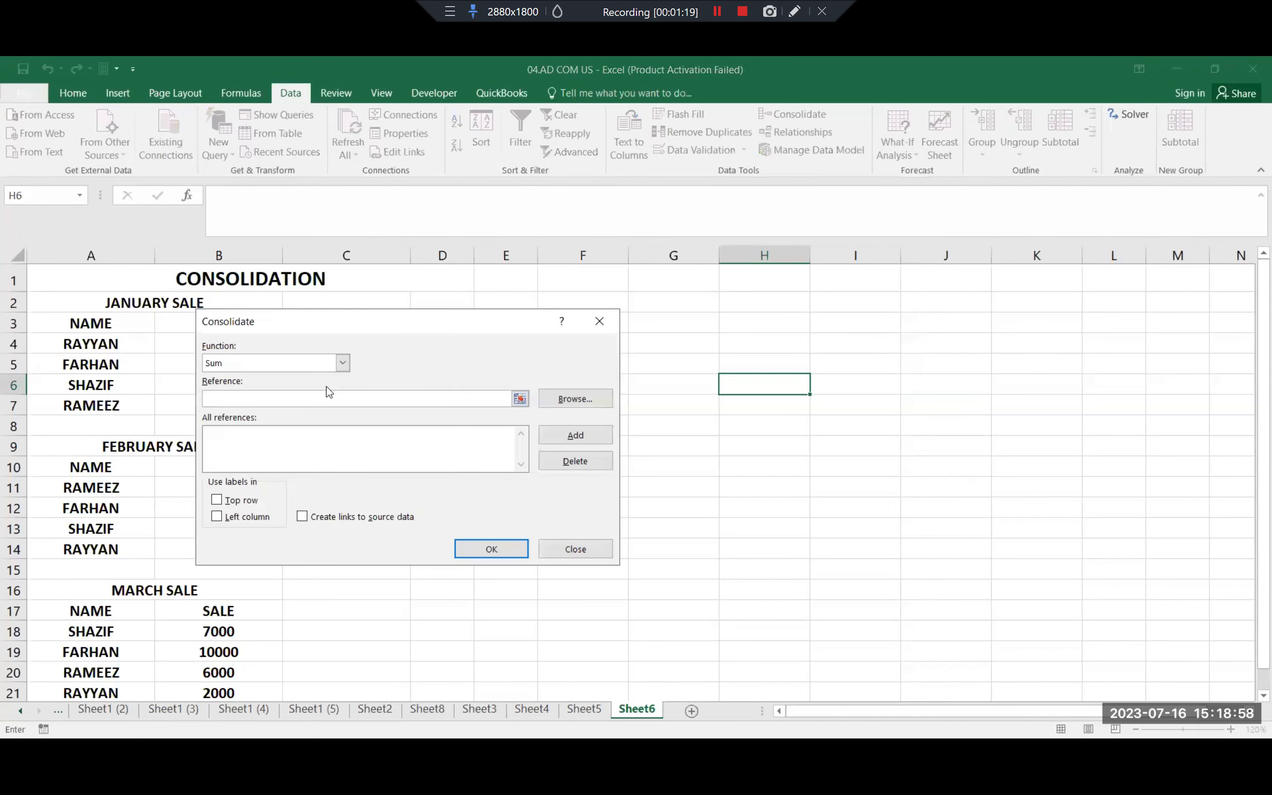
left_click(131, 325)
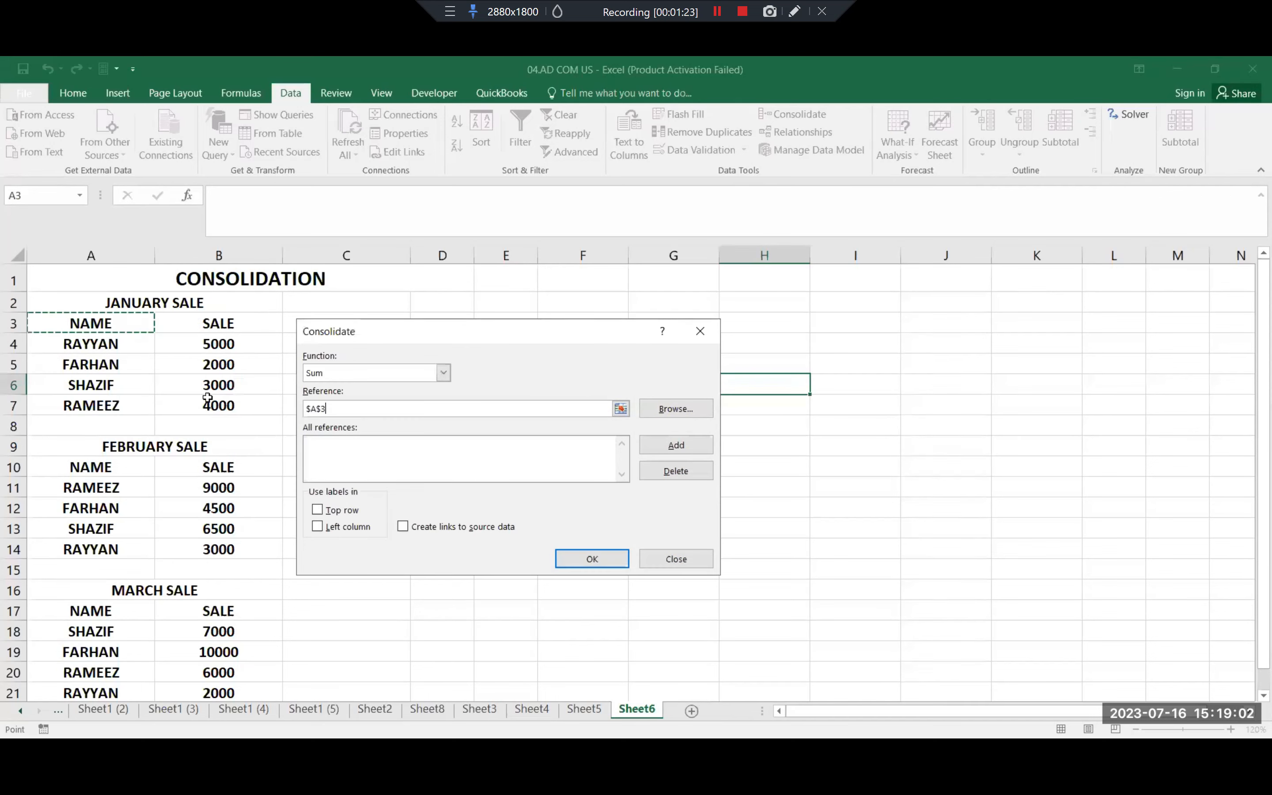
left_click_drag(207, 398, 221, 404)
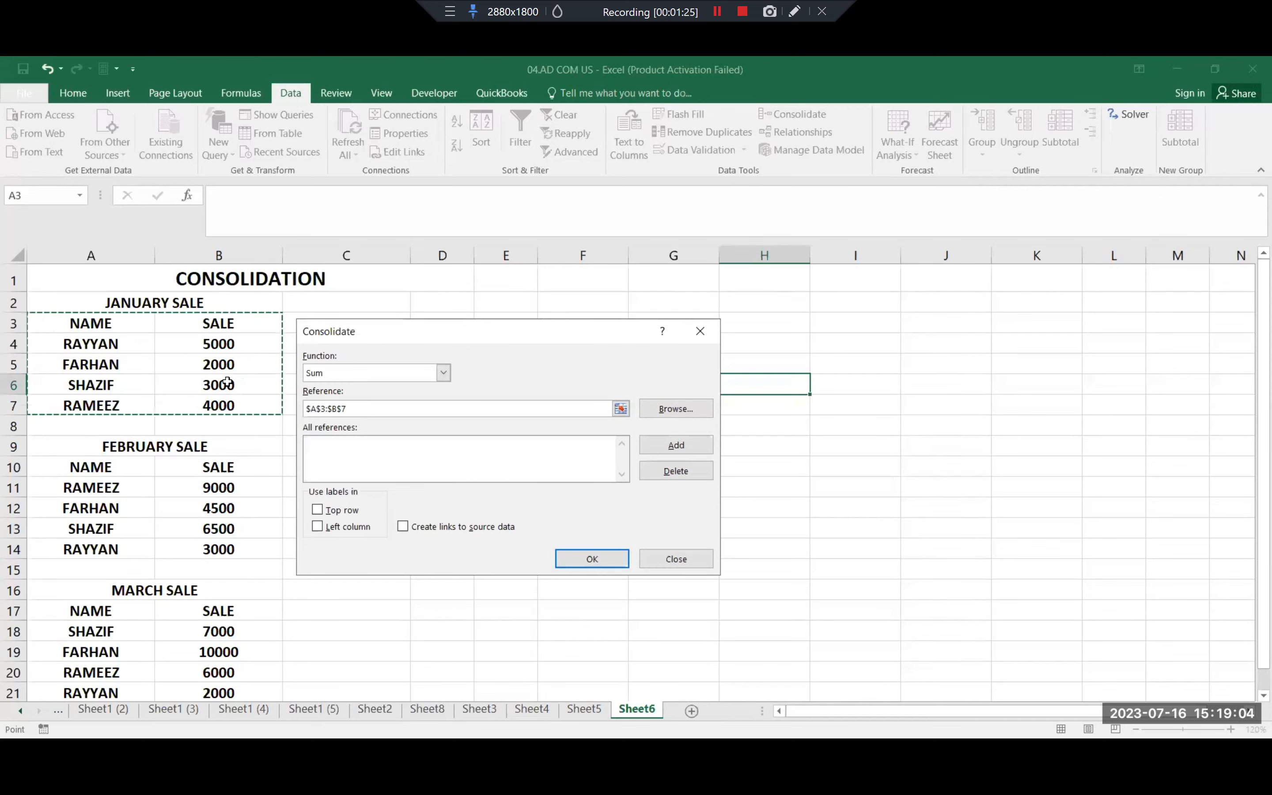
left_click(677, 450)
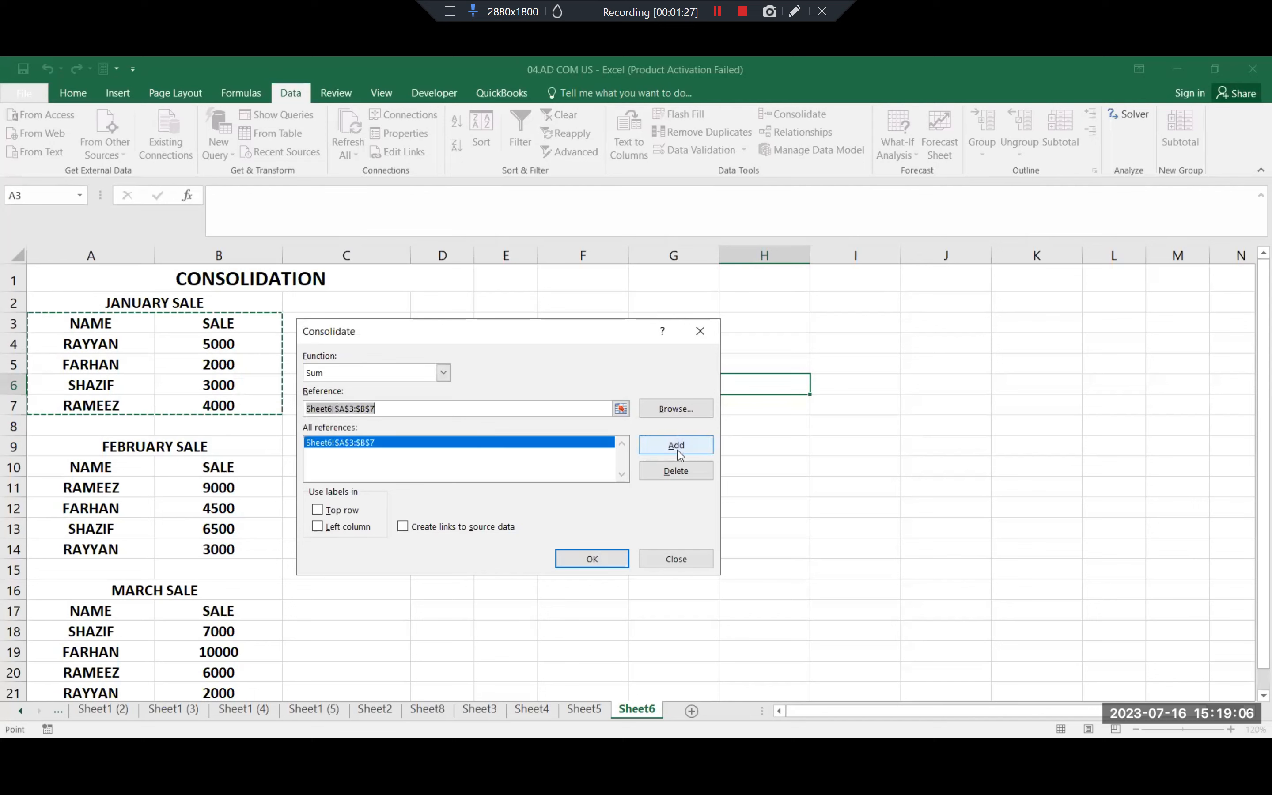
Step: Add the February table A10:B14 and March table A17:B21 as references and run the consolidation without labels
left_click(129, 468)
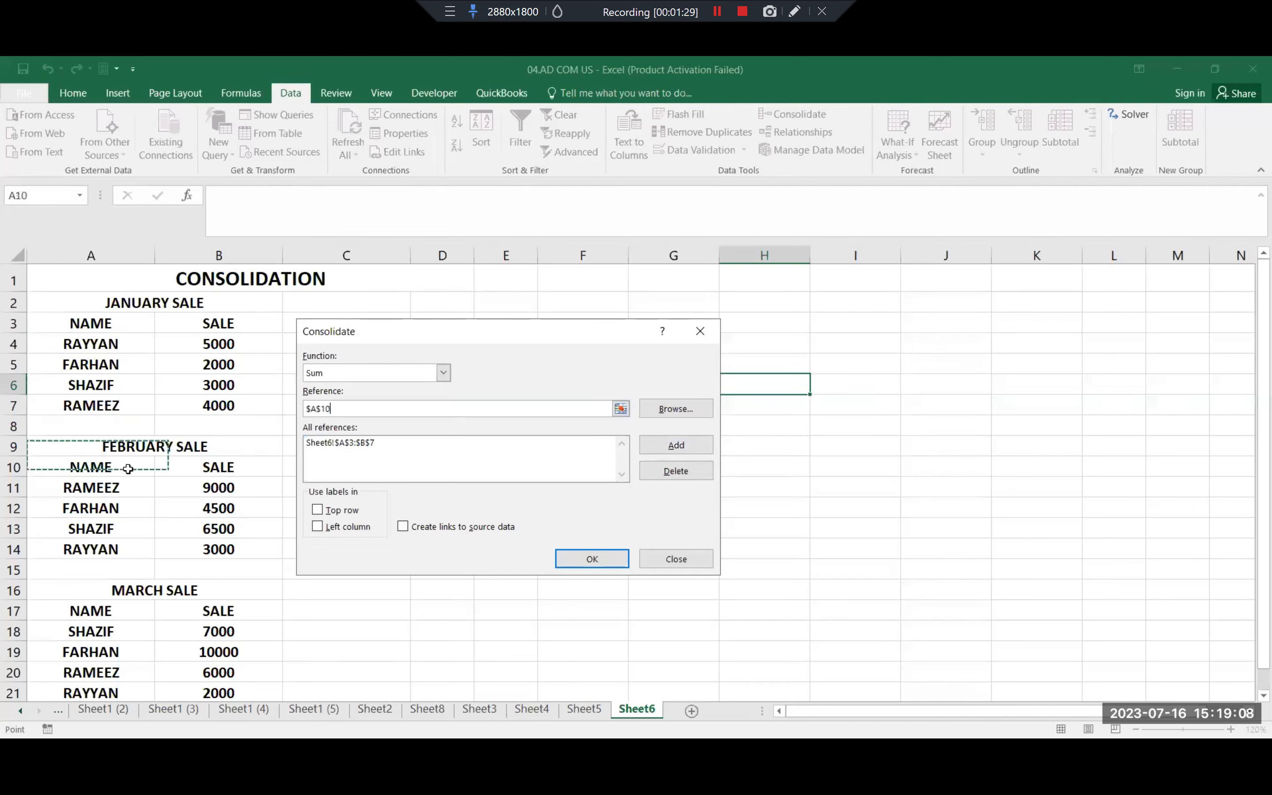
left_click_drag(209, 544, 218, 549)
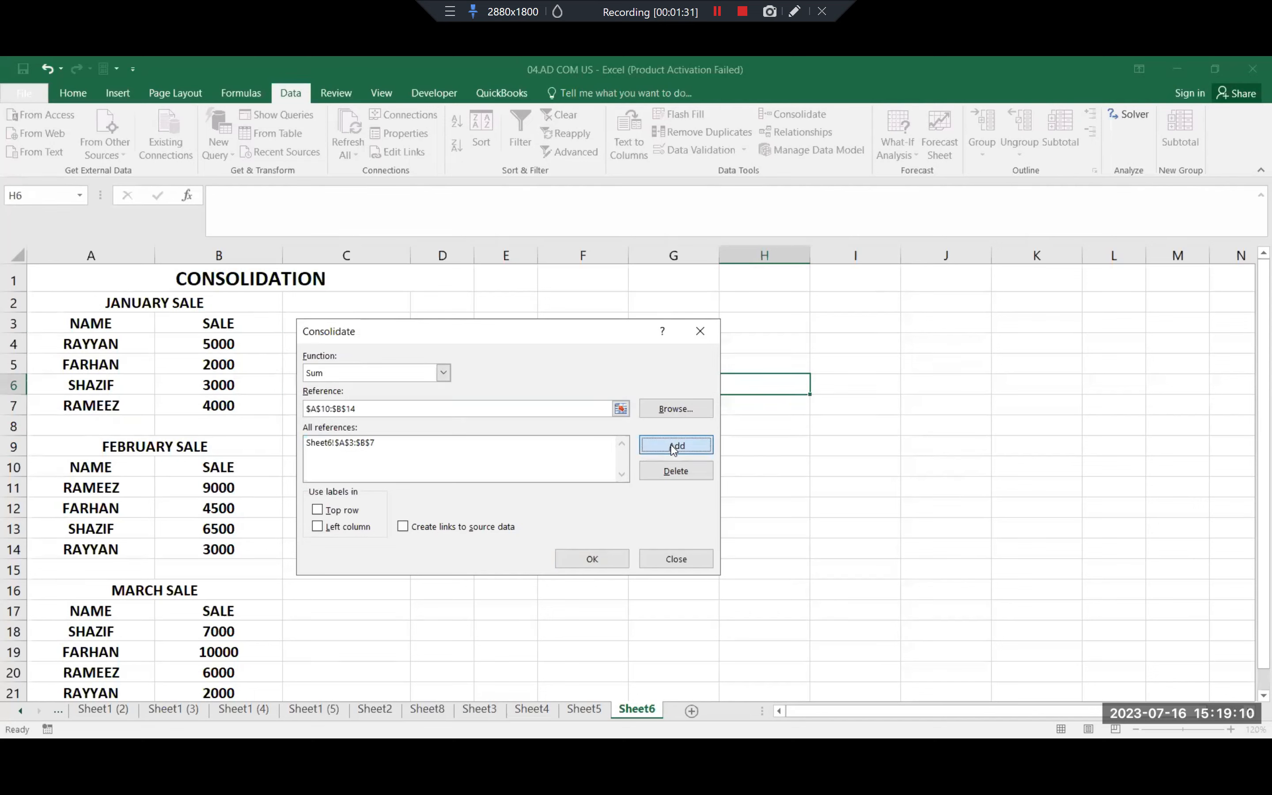
left_click(675, 446)
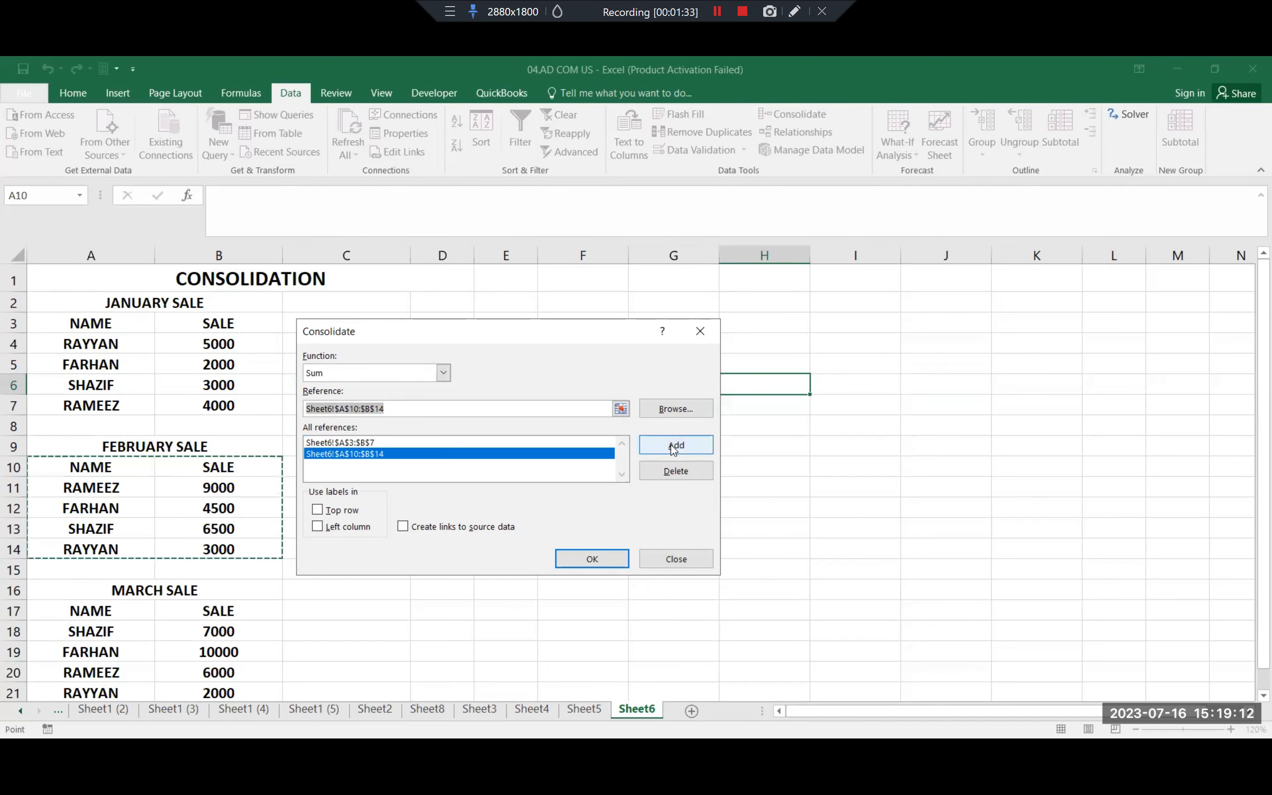
left_click(90, 619)
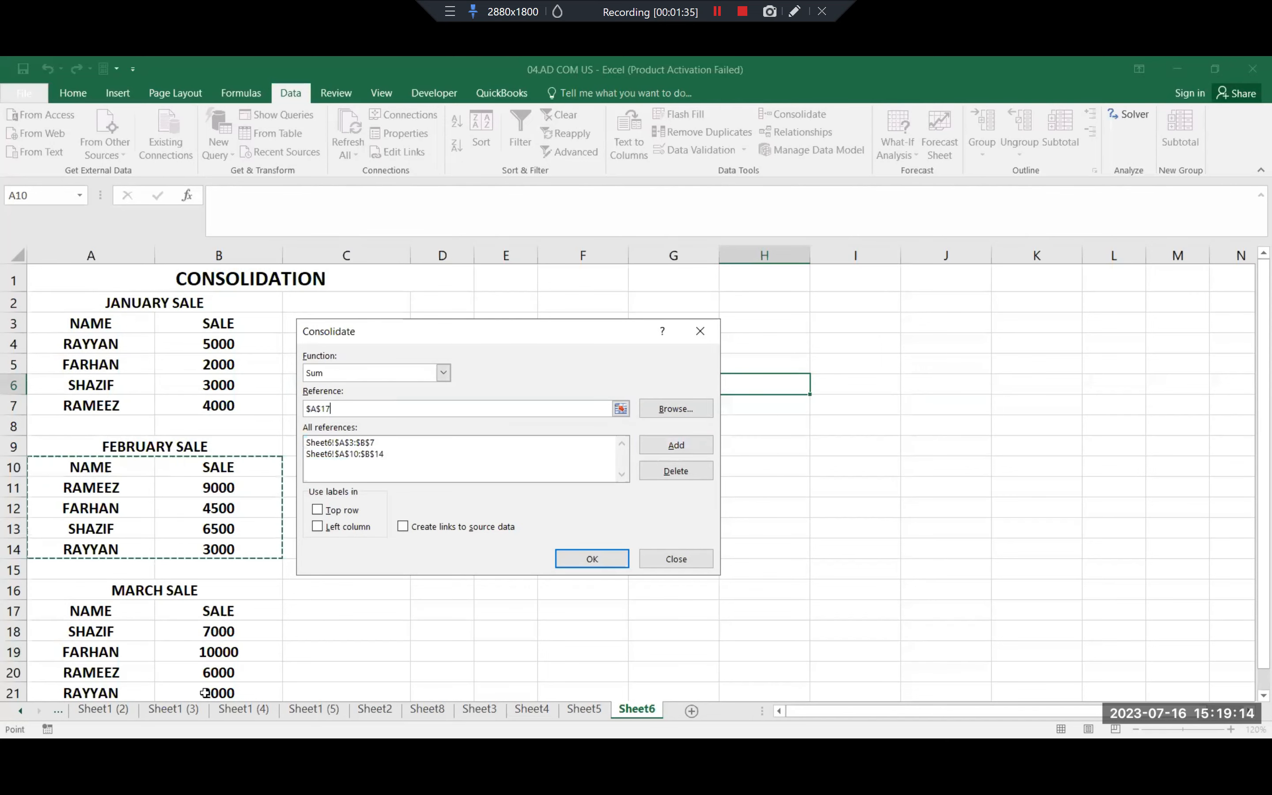
left_click_drag(216, 665, 219, 692)
left_click(676, 444)
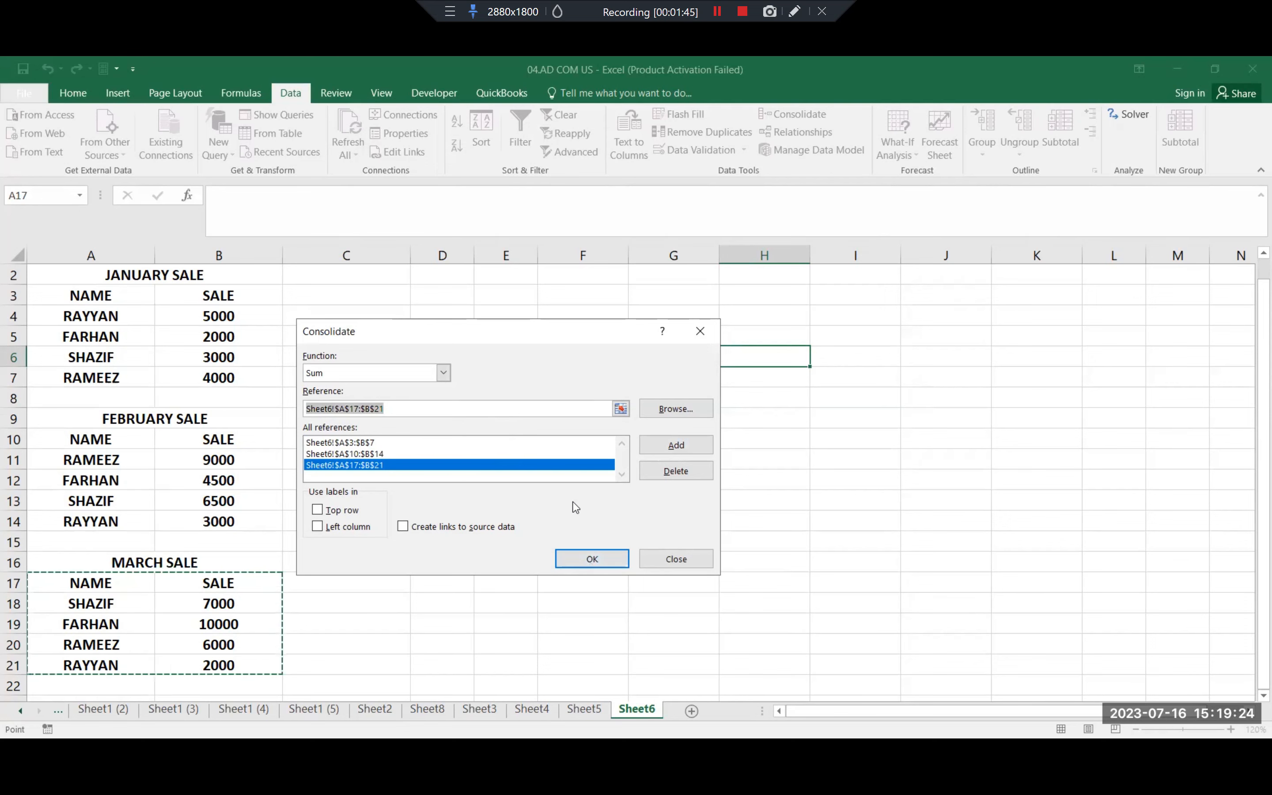
left_click(607, 563)
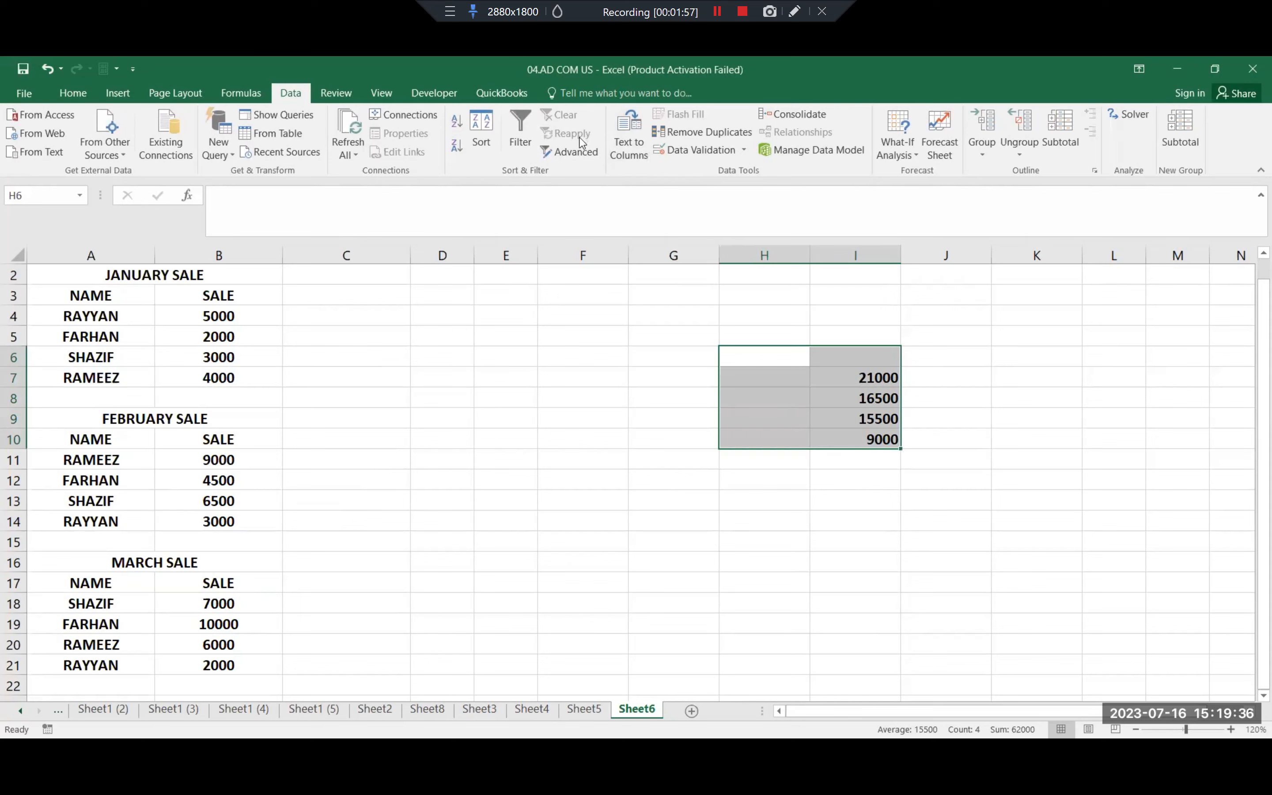
Step: Rerun the consolidation at H6 with top row labels, and once more with left column labels also enabled
left_click(788, 118)
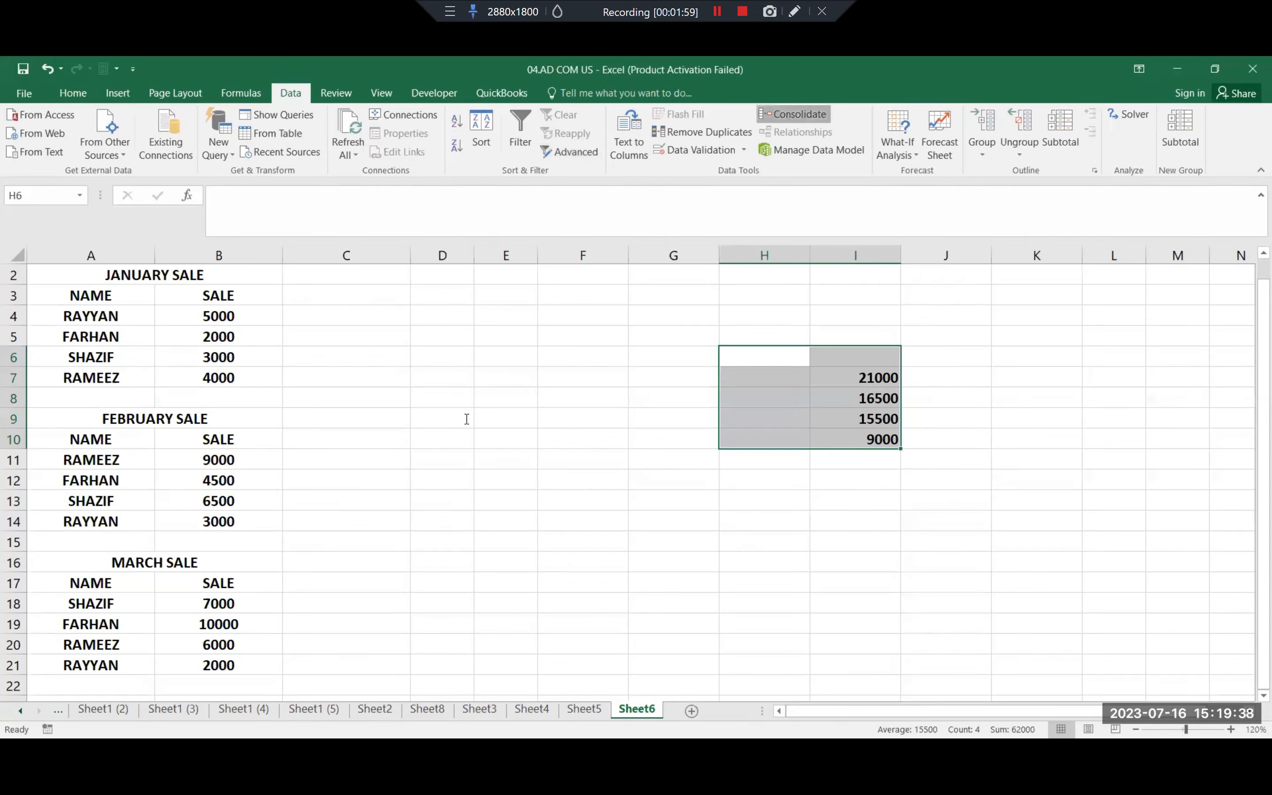
left_click(325, 513)
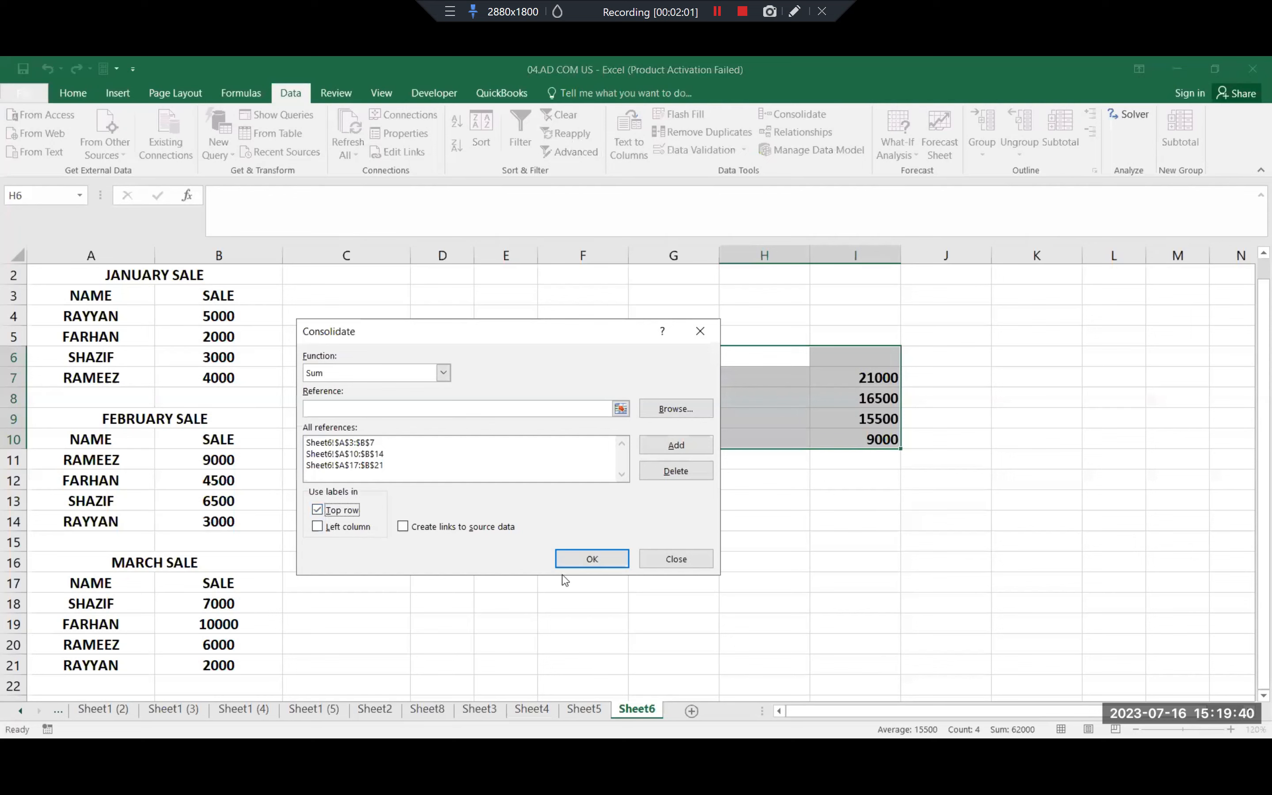
left_click(590, 559)
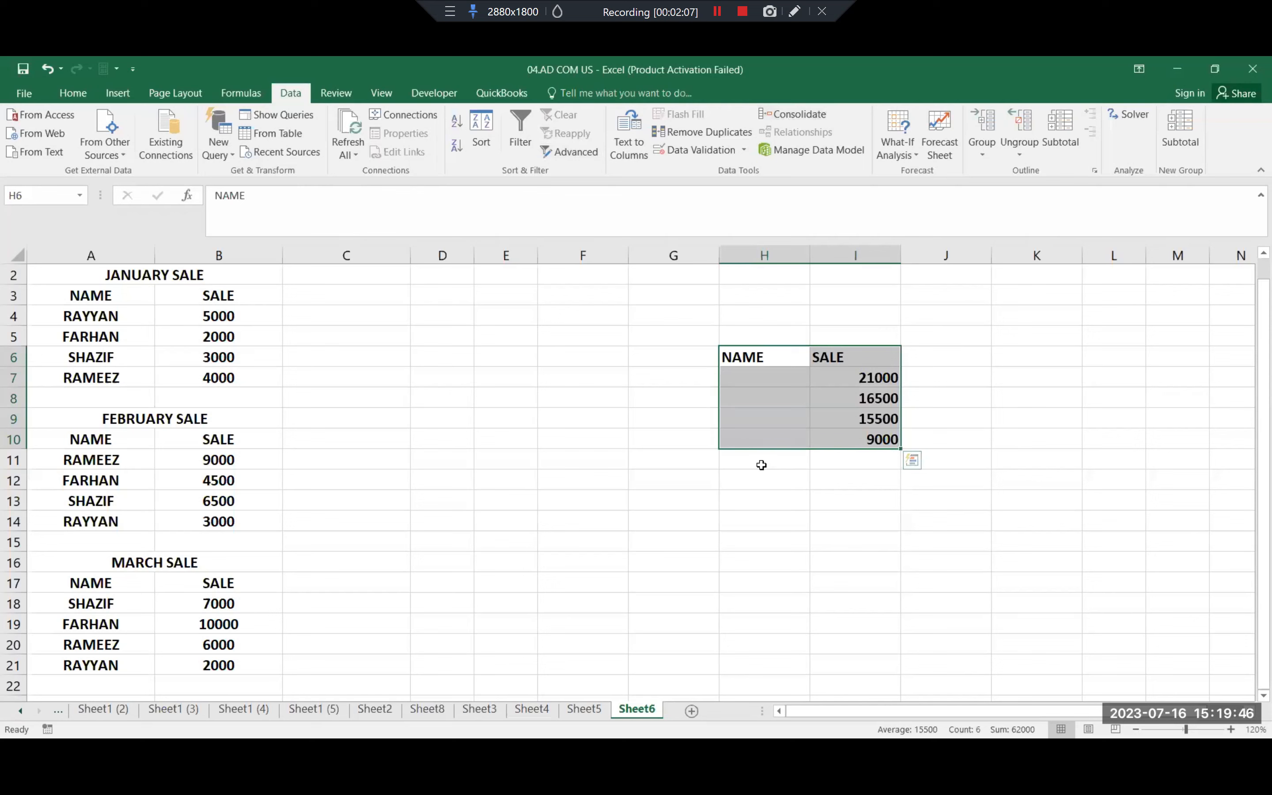
left_click(787, 118)
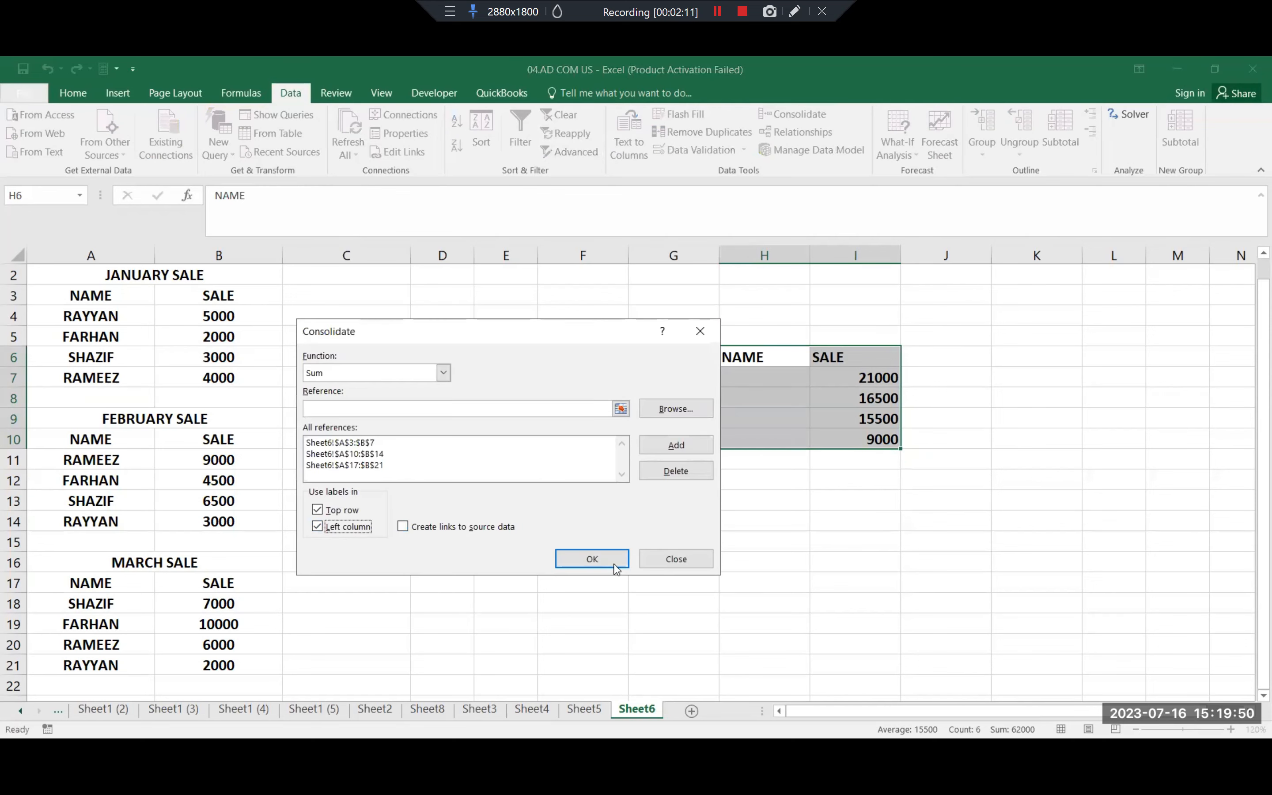
left_click(614, 564)
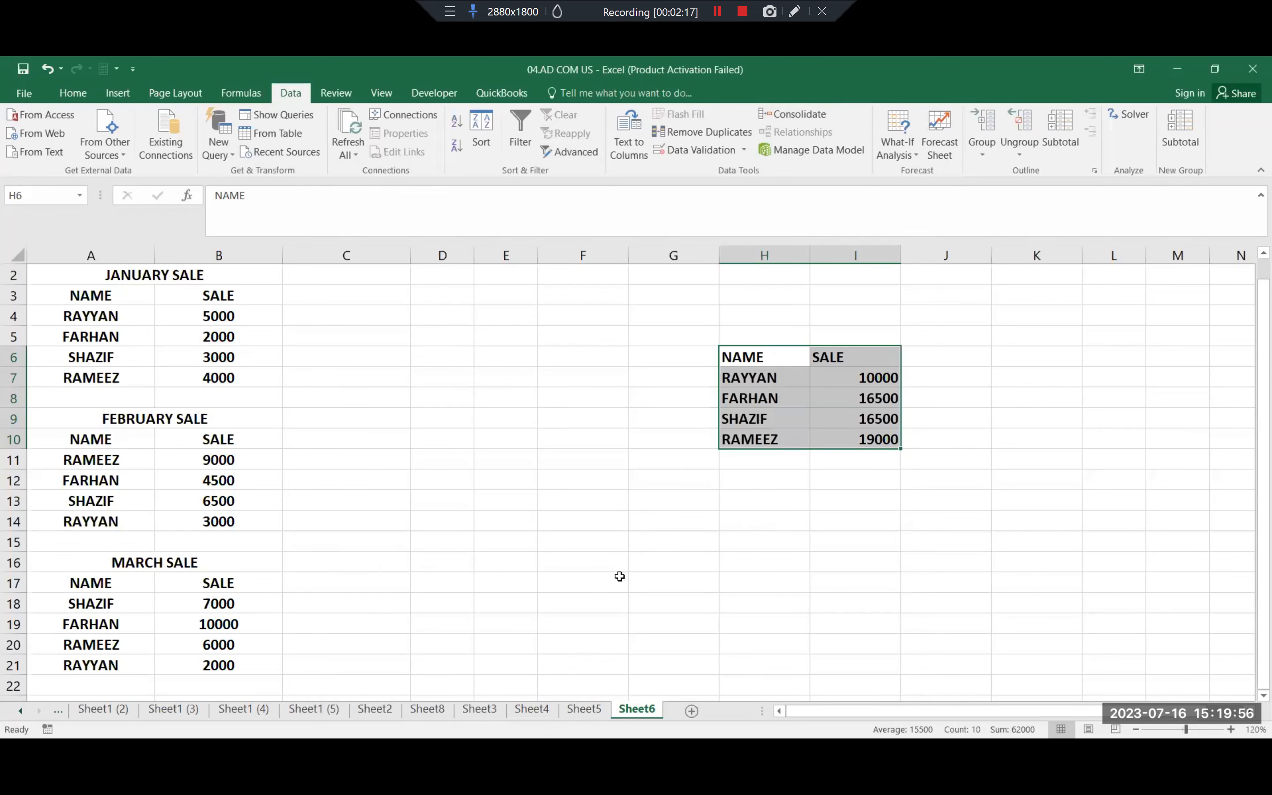
Step: Check the consolidated sales in I7 and I10 against the same people's January, February and March sale entries
left_click(848, 375)
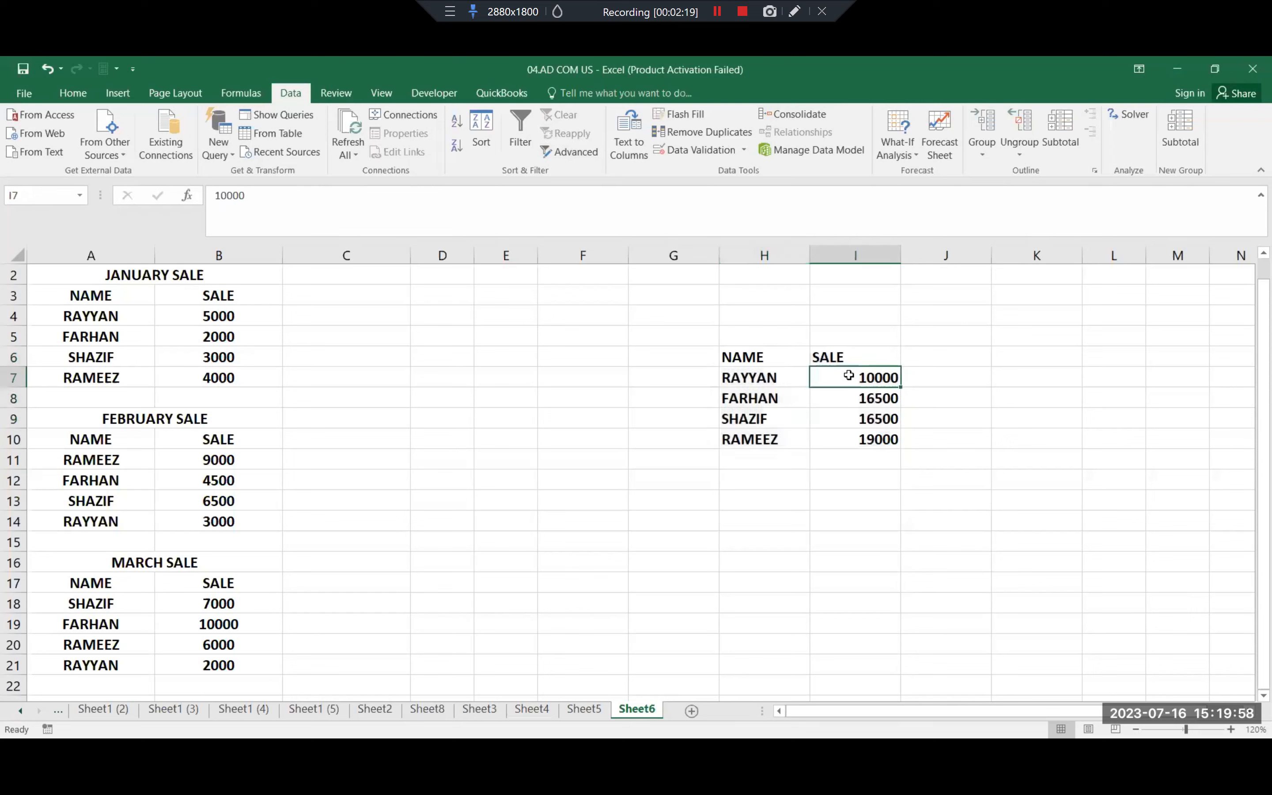
left_click(194, 316)
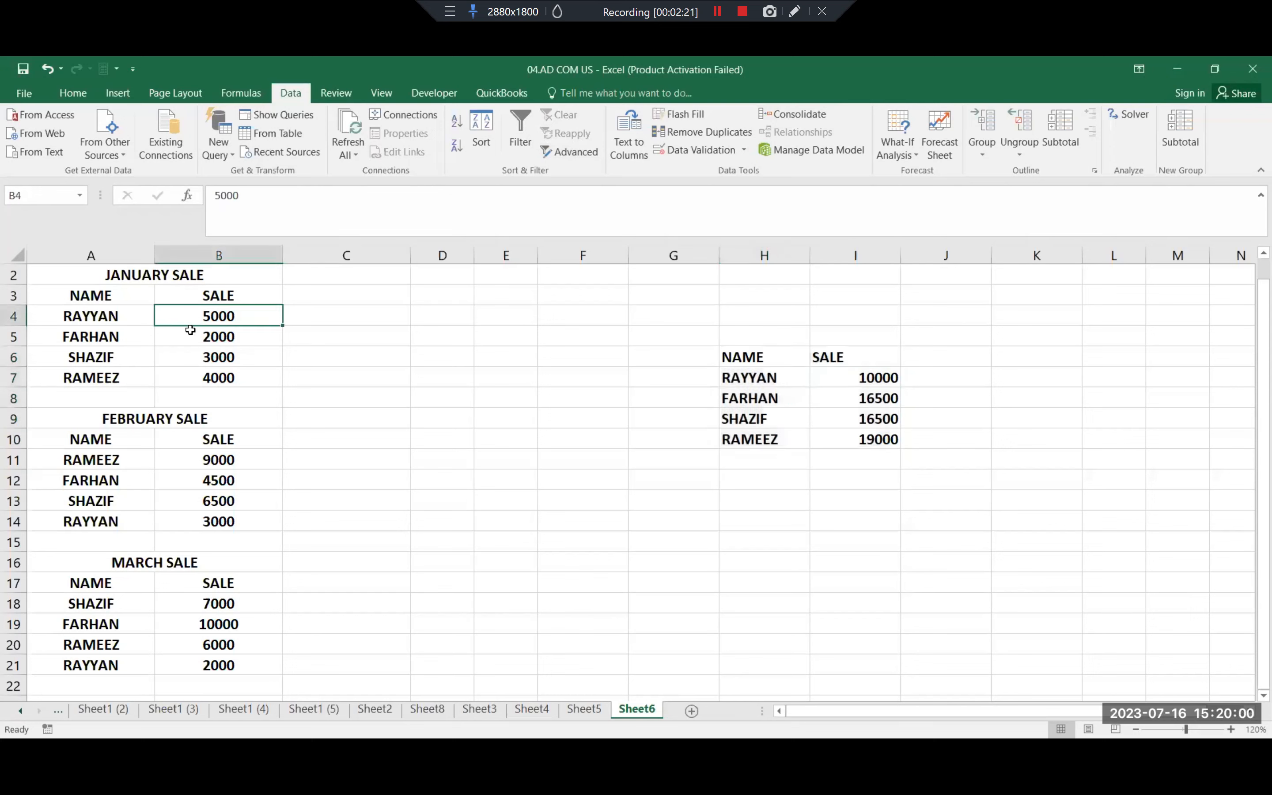
left_click(193, 486)
left_click(191, 517)
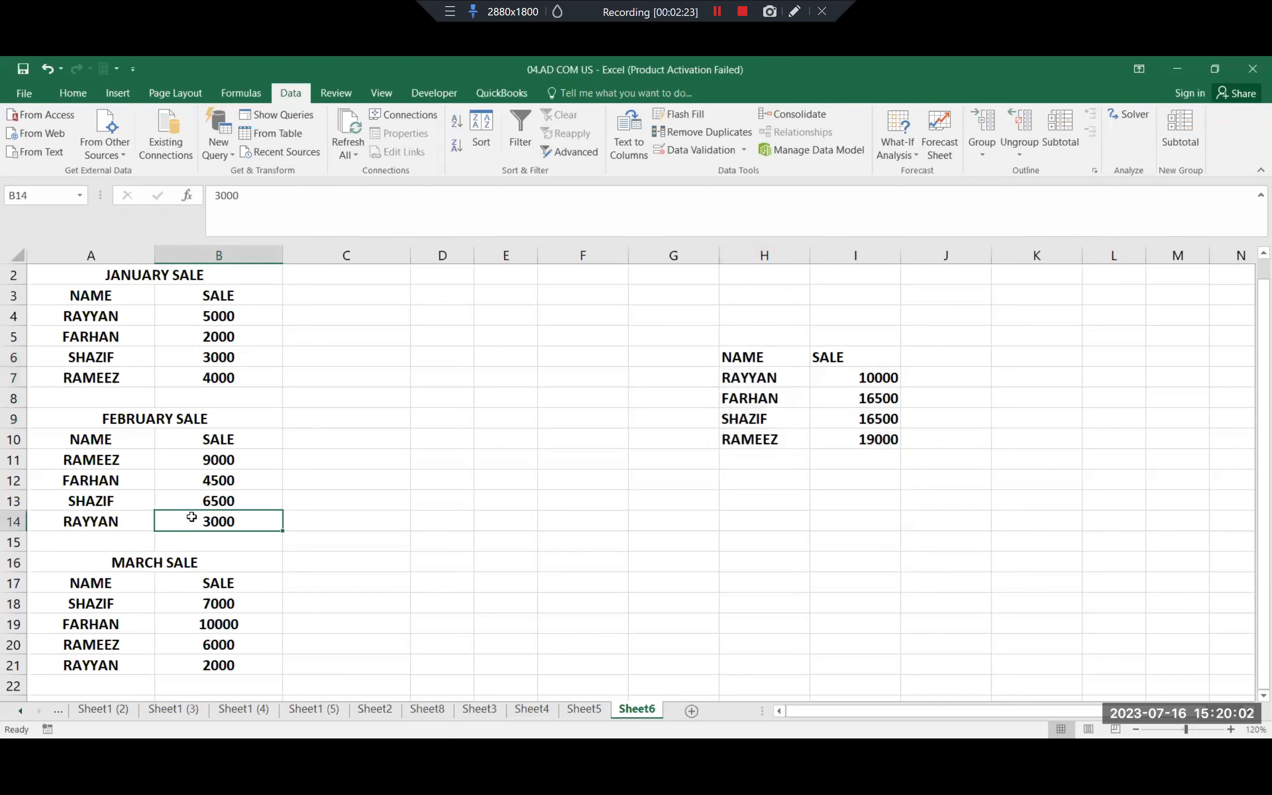
left_click(265, 665)
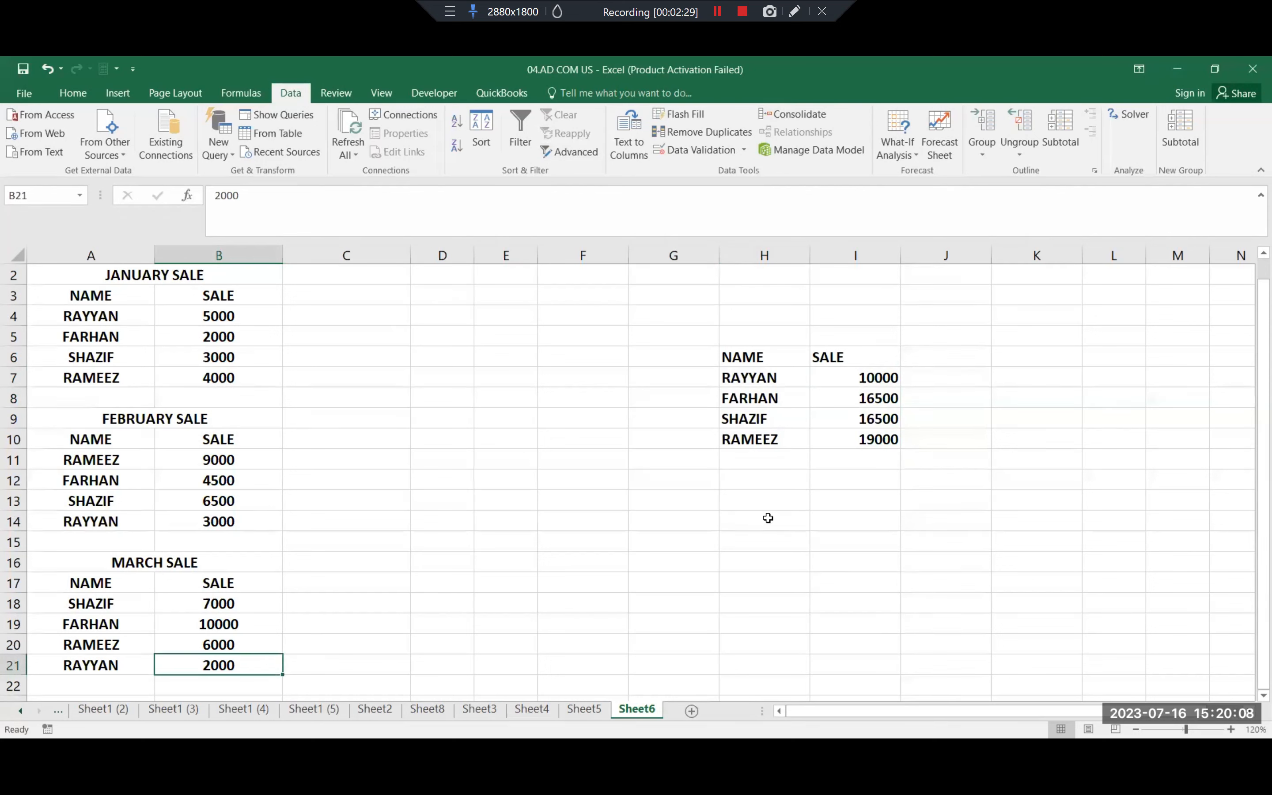
left_click(866, 430)
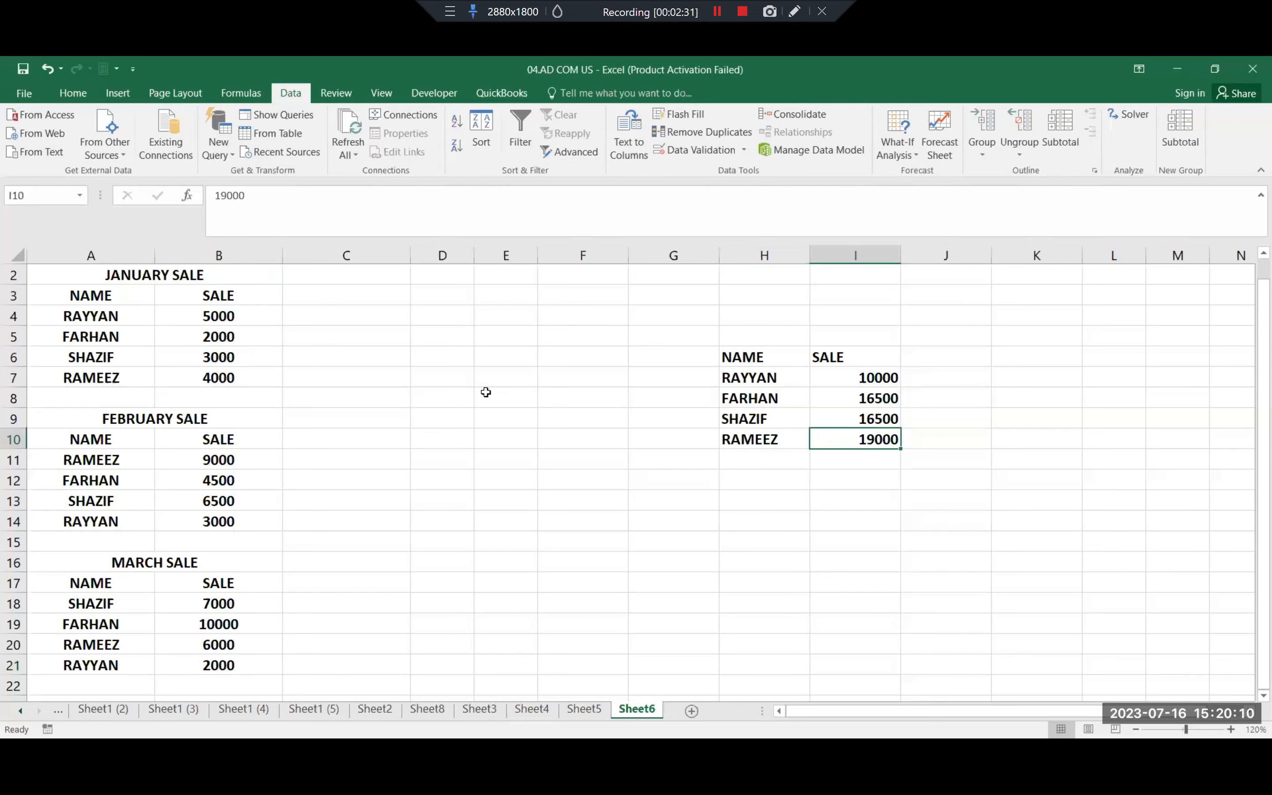
left_click(199, 381)
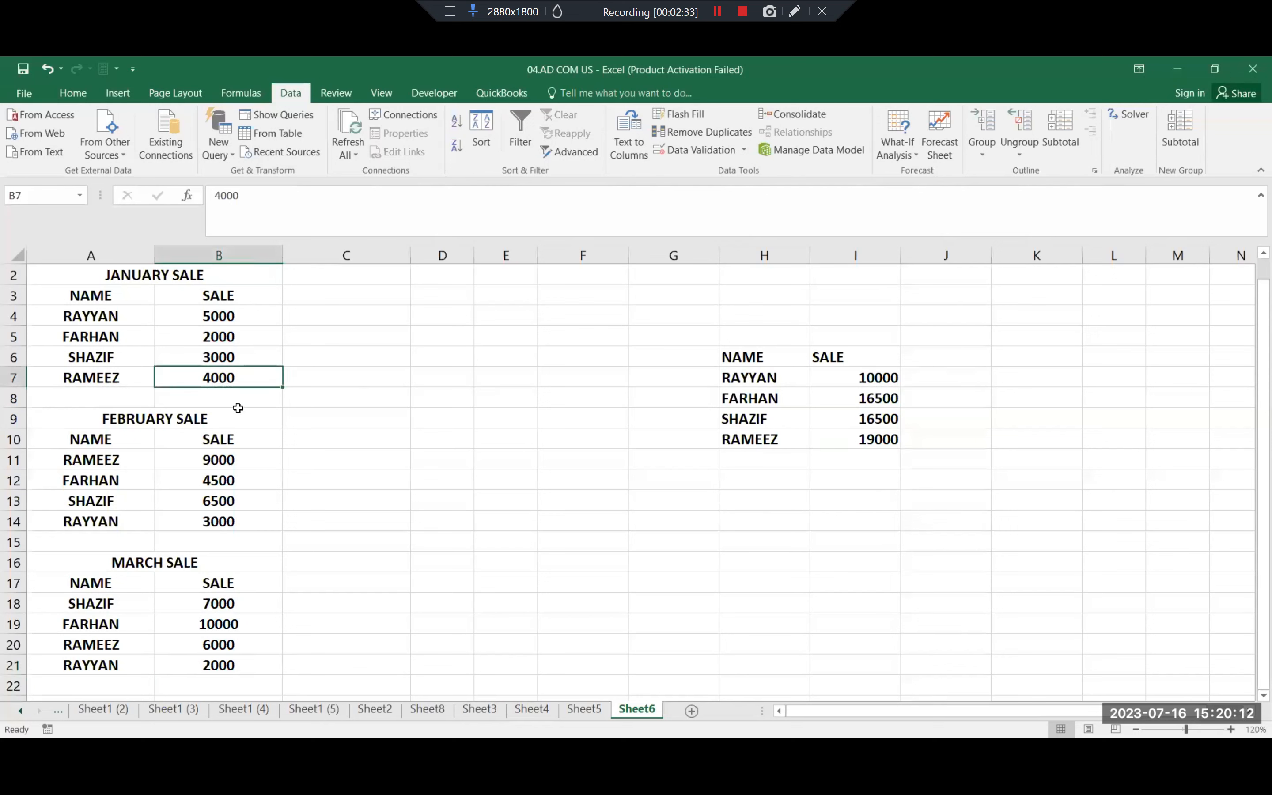
left_click(231, 458)
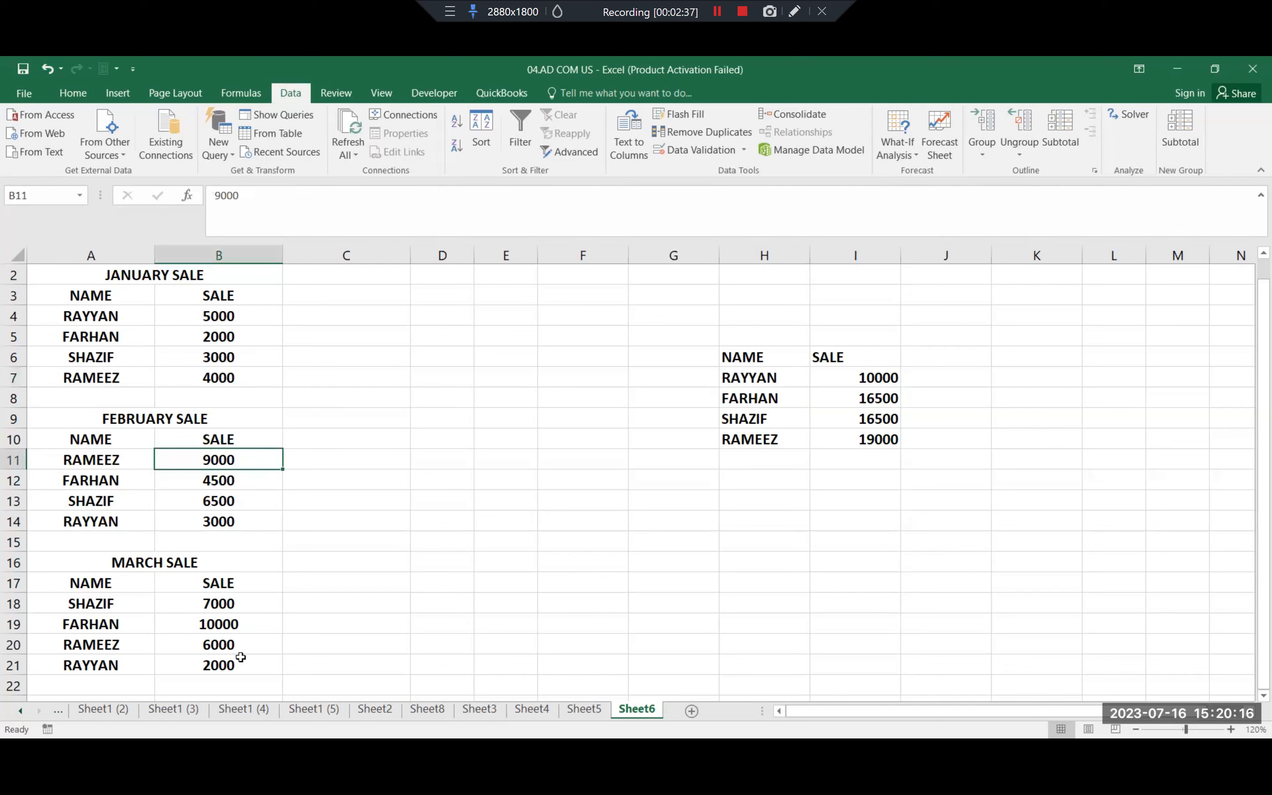
left_click(247, 625)
left_click(248, 648)
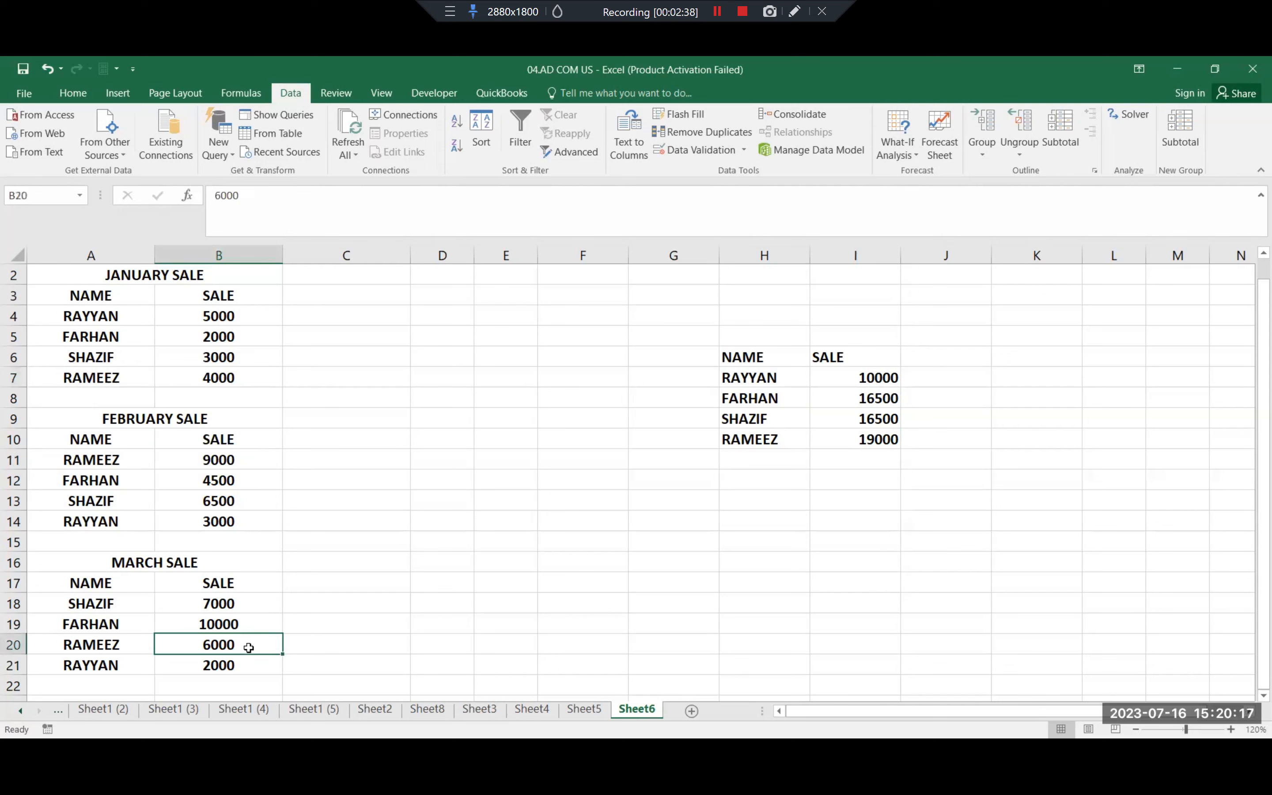
left_click(834, 442)
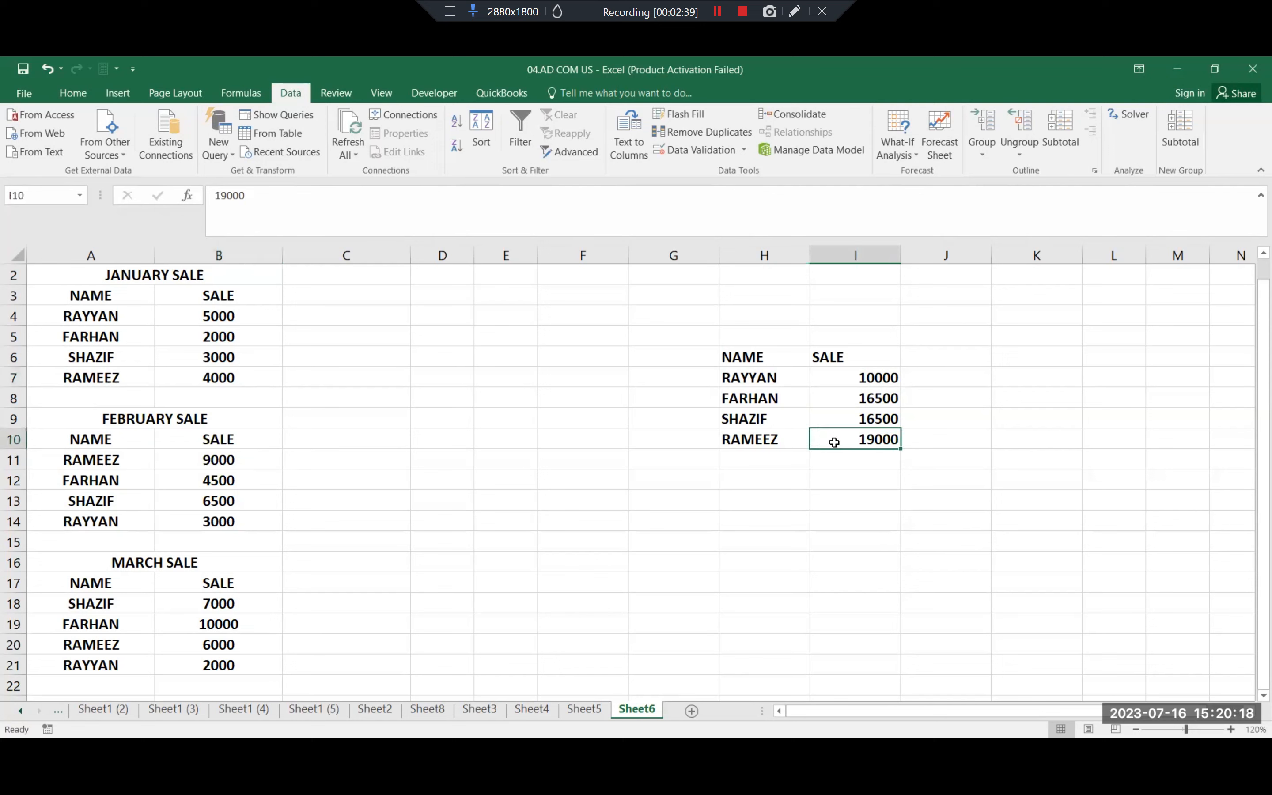
Step: Turn off the top row and left column labels in the Consolidate settings and delete all three sale table references
left_click(807, 115)
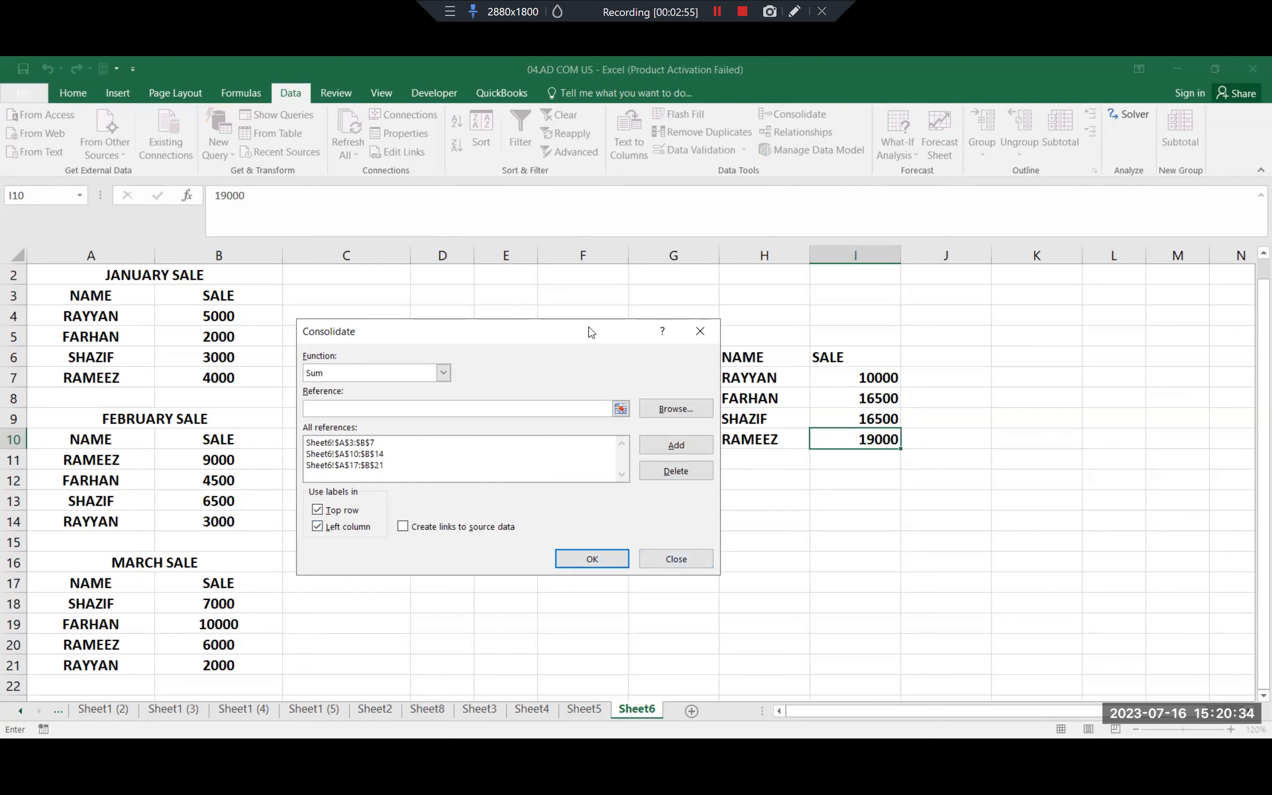
left_click_drag(592, 332, 628, 585)
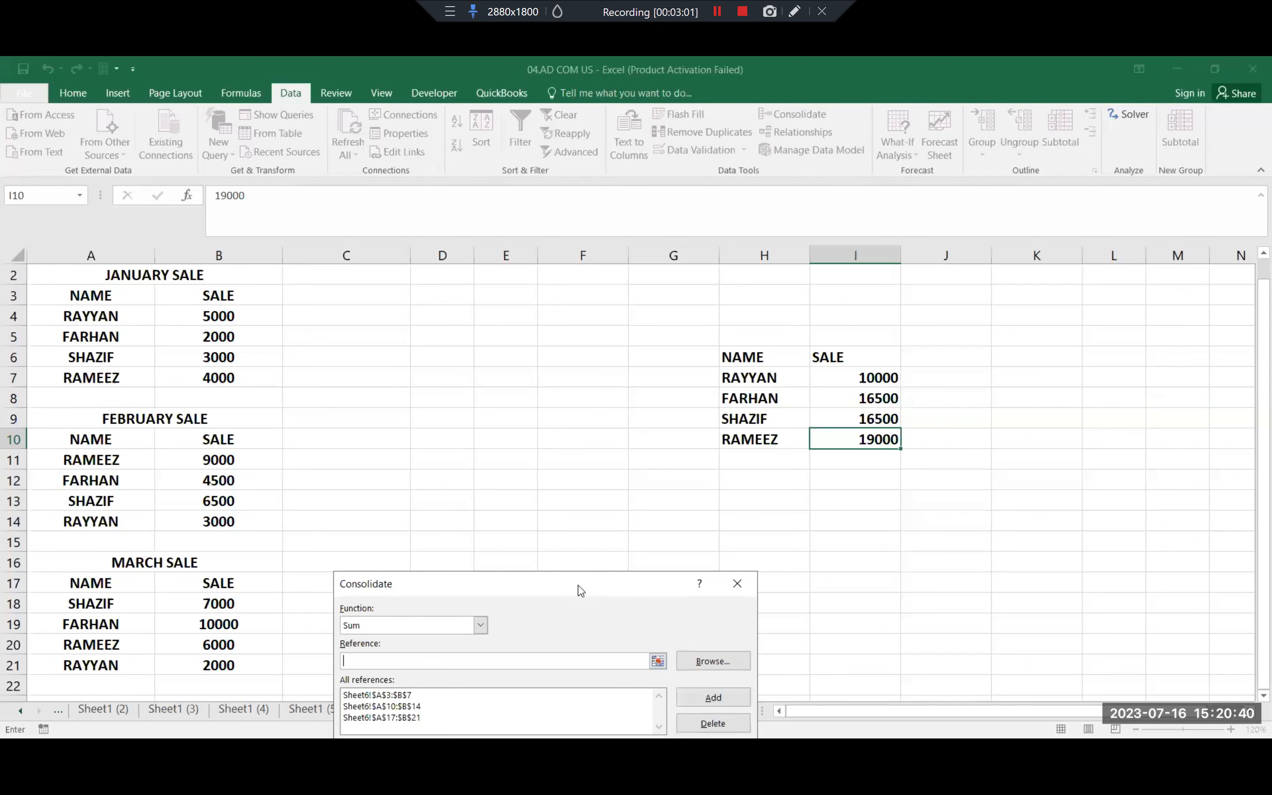
left_click_drag(580, 590, 556, 381)
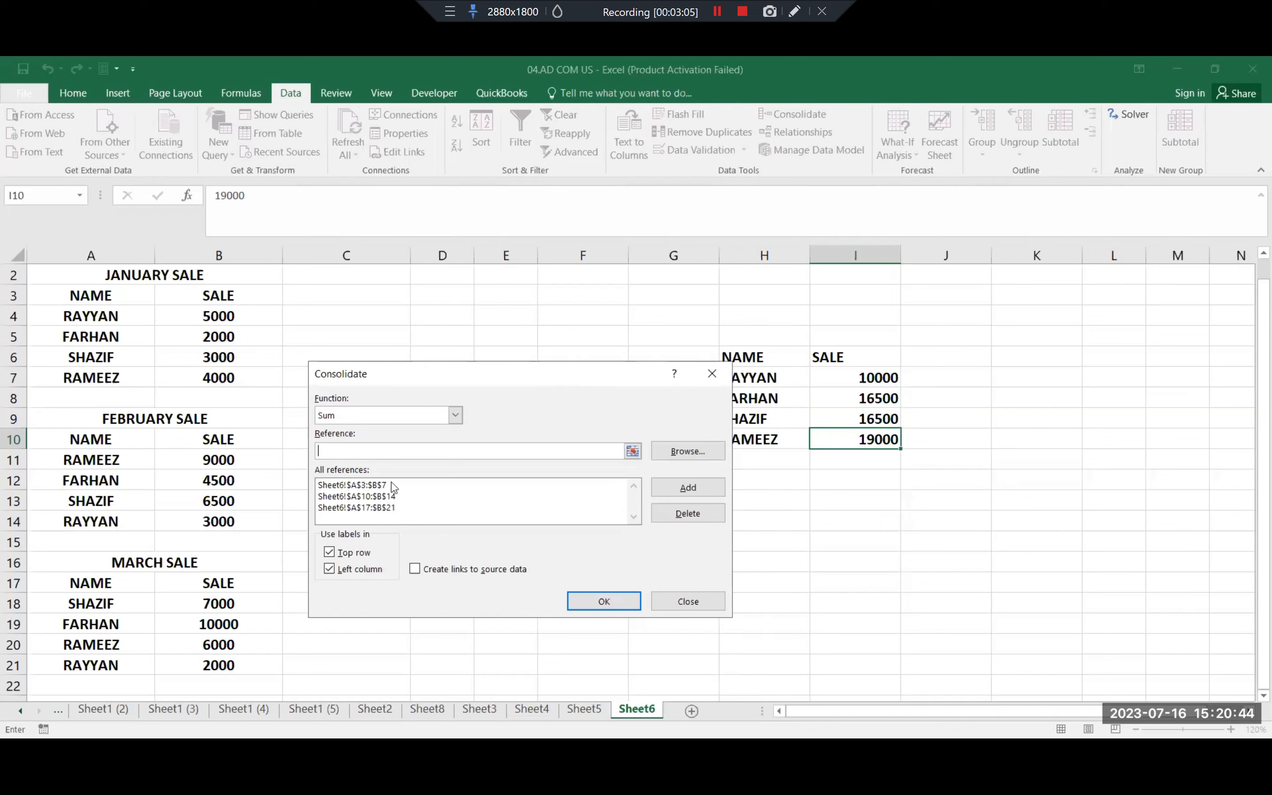
left_click(333, 569)
left_click(337, 556)
left_click(522, 508)
left_click(657, 516)
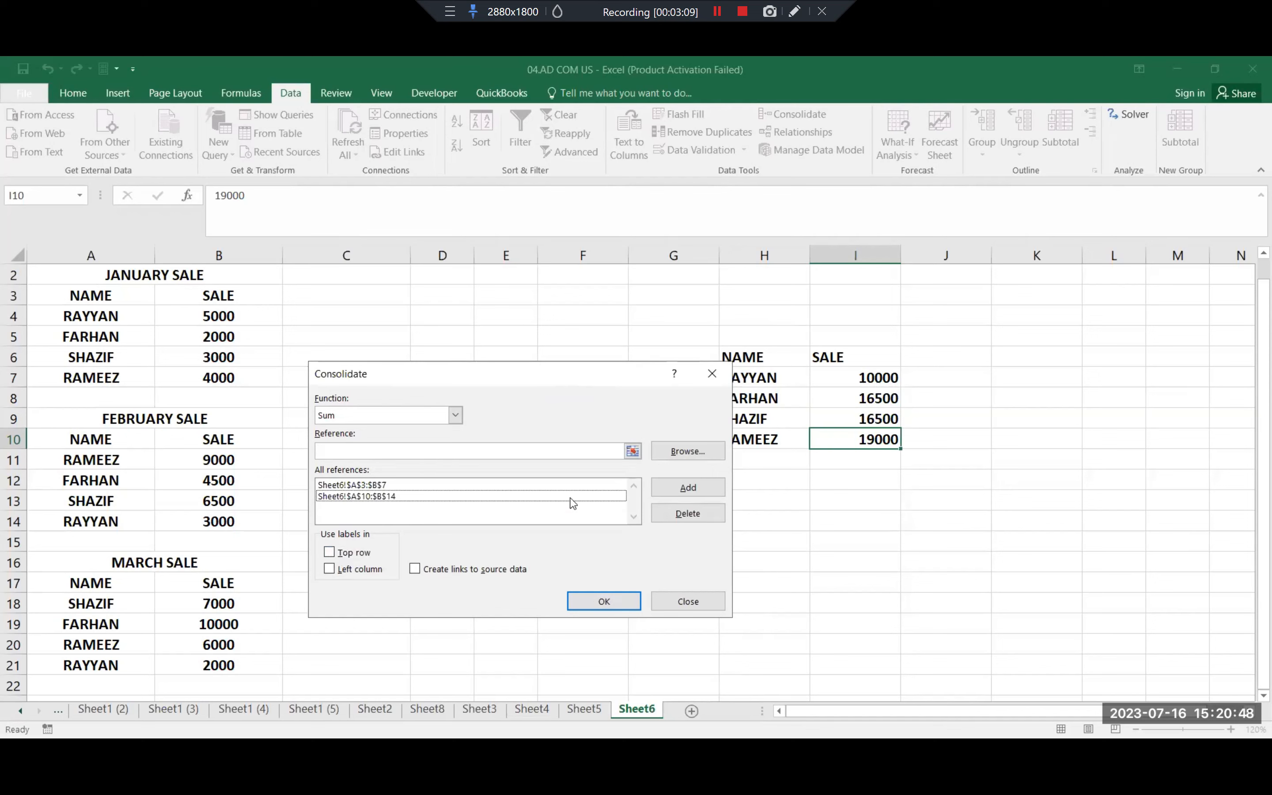
left_click(573, 497)
left_click(713, 508)
left_click(573, 496)
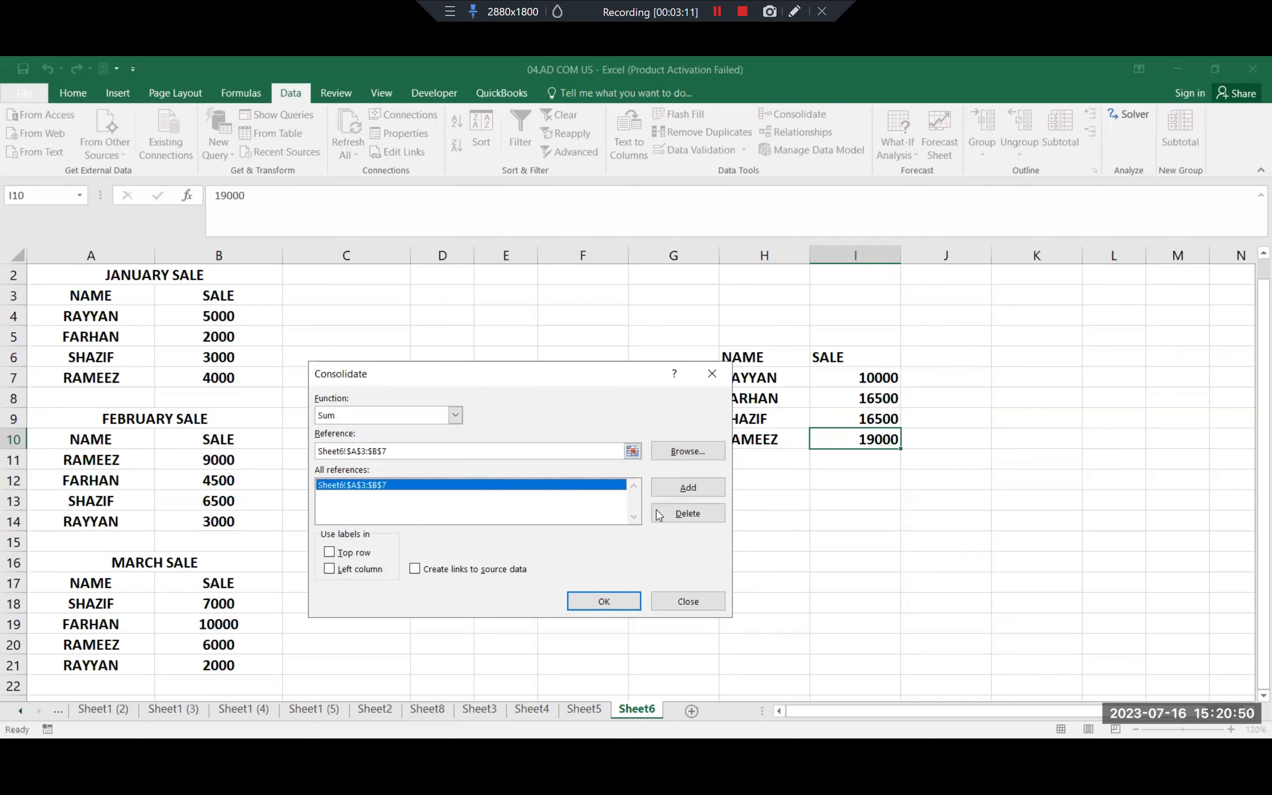
left_click(687, 513)
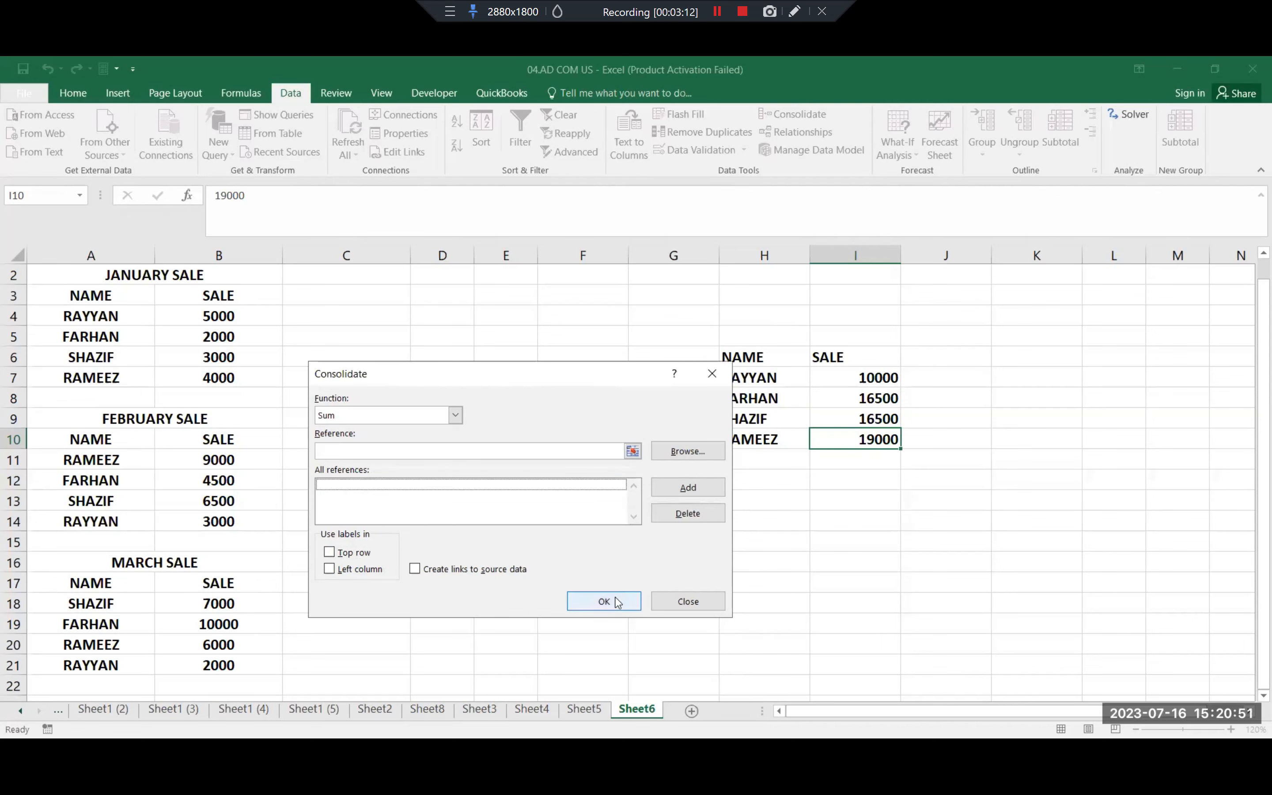
left_click(623, 455)
Step: Clear the existing consolidated sale table from the range H6:J10
left_click_drag(738, 361, 893, 440)
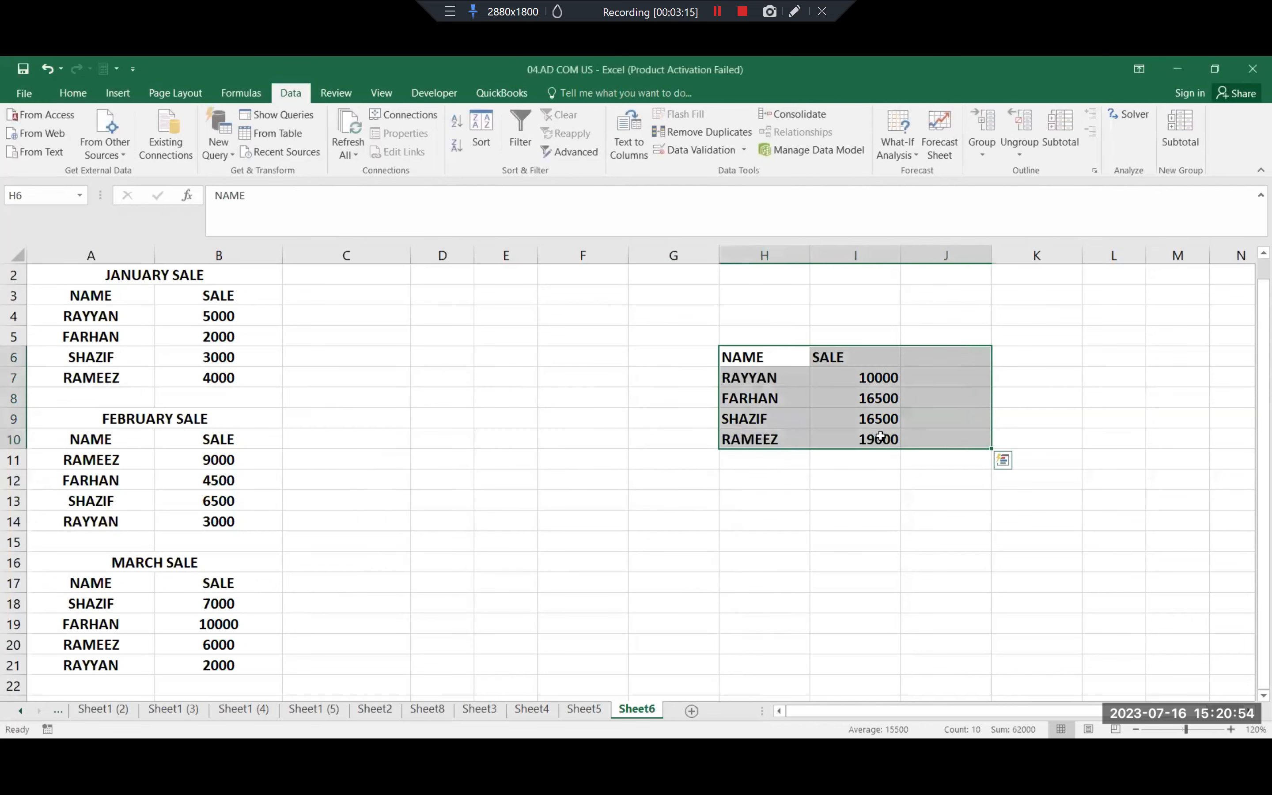
key("Delete")
left_click(775, 436)
Step: Start a Sum consolidation at cell G6 and add the monthly sale tables A3:B7, A10:B14 and A17:B21 as references
left_click(689, 362)
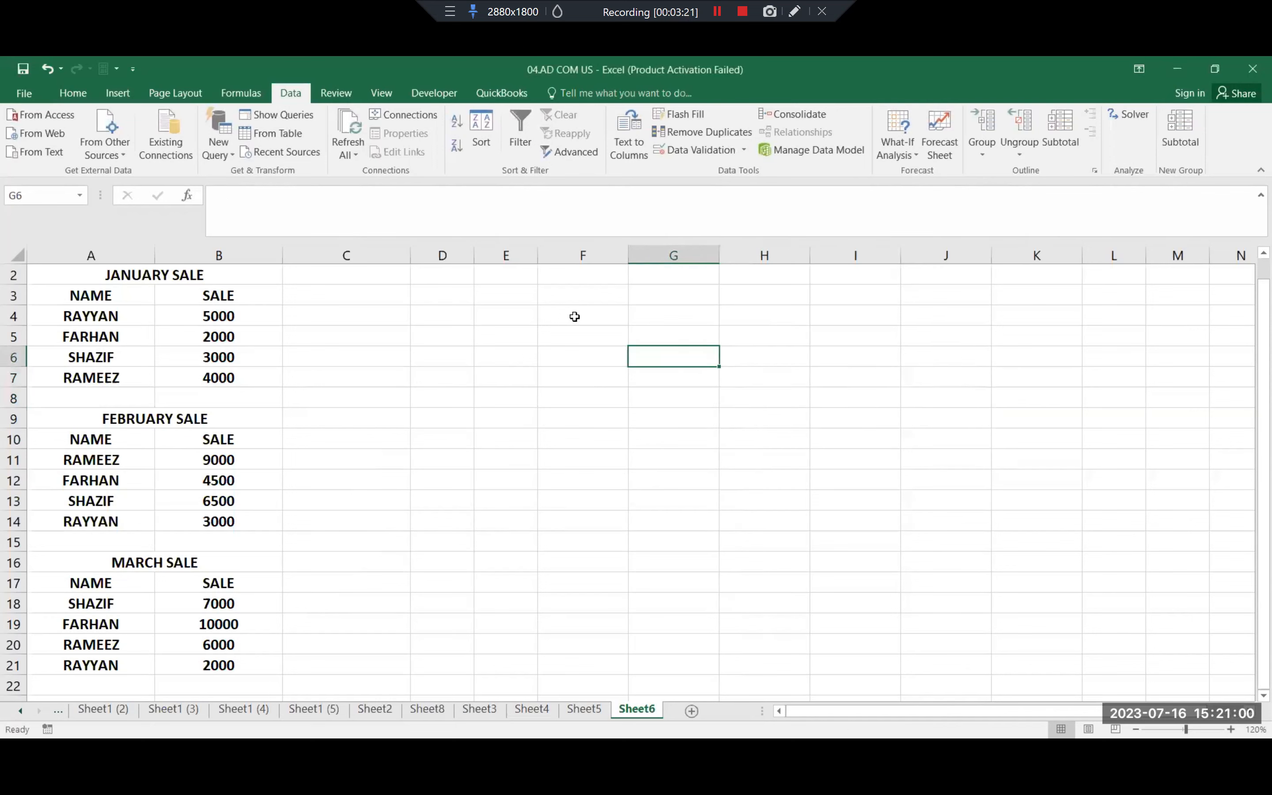
left_click(811, 113)
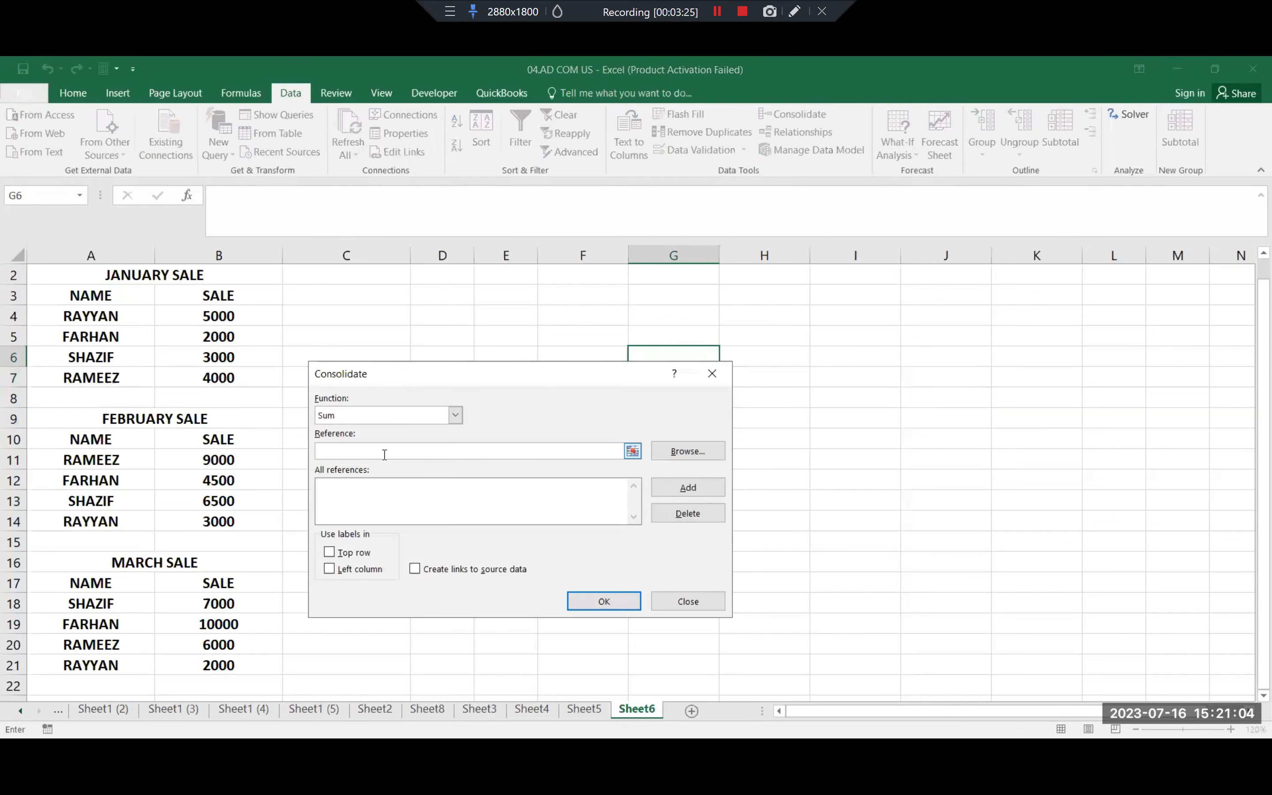
left_click(83, 295)
left_click(683, 489)
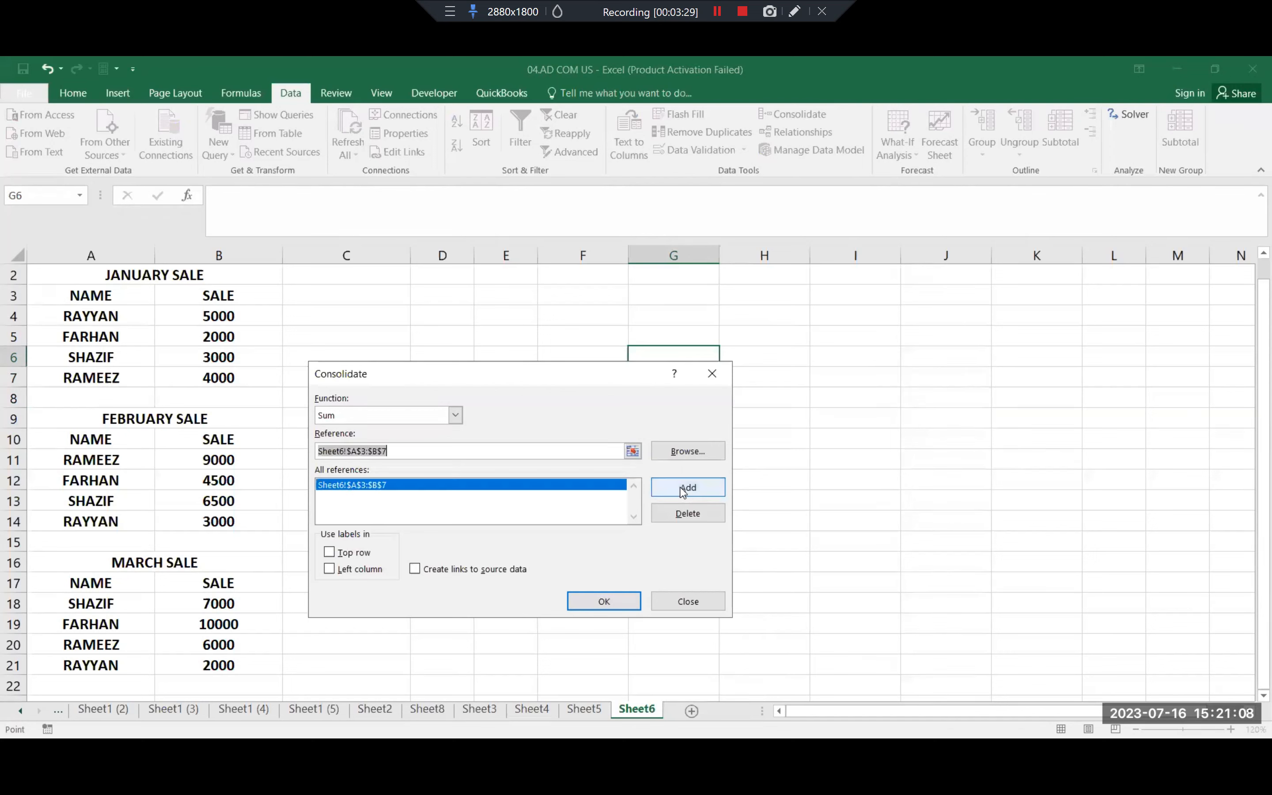
left_click(130, 444)
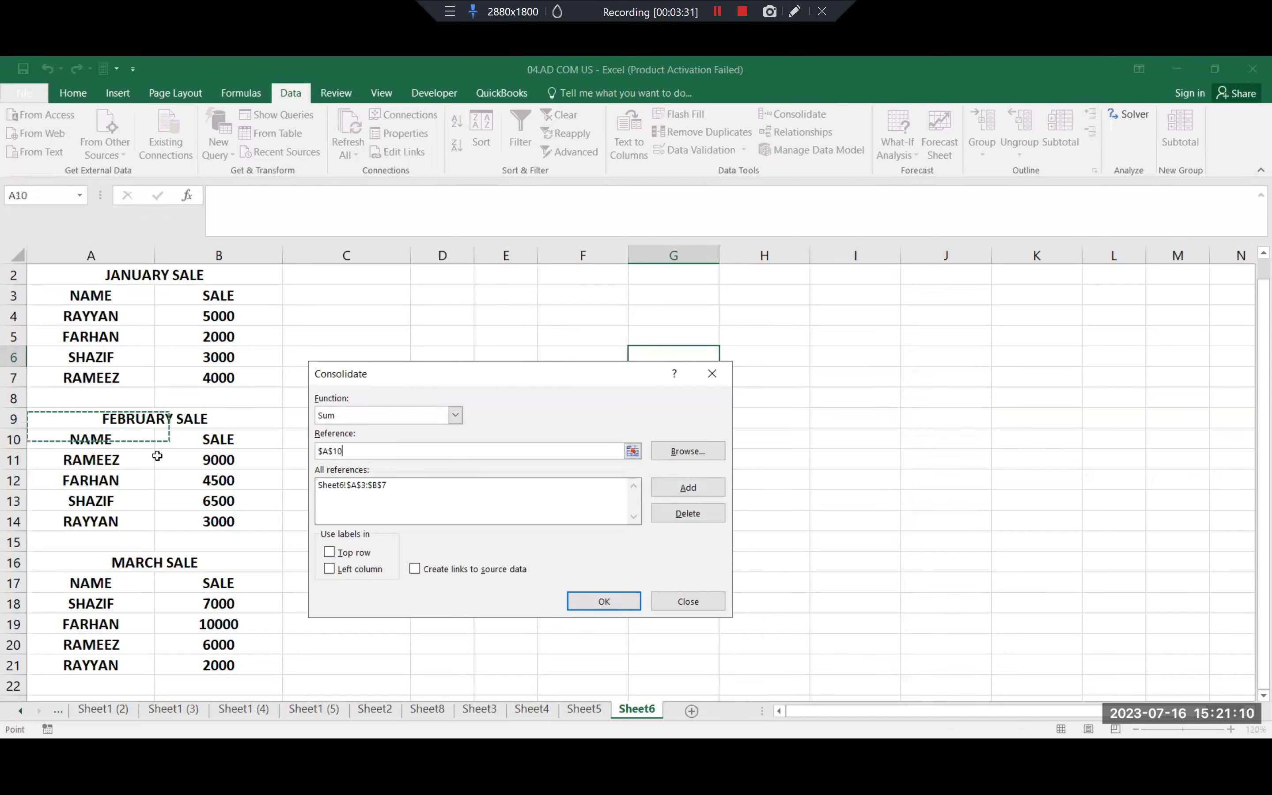
left_click(688, 488)
left_click(111, 585)
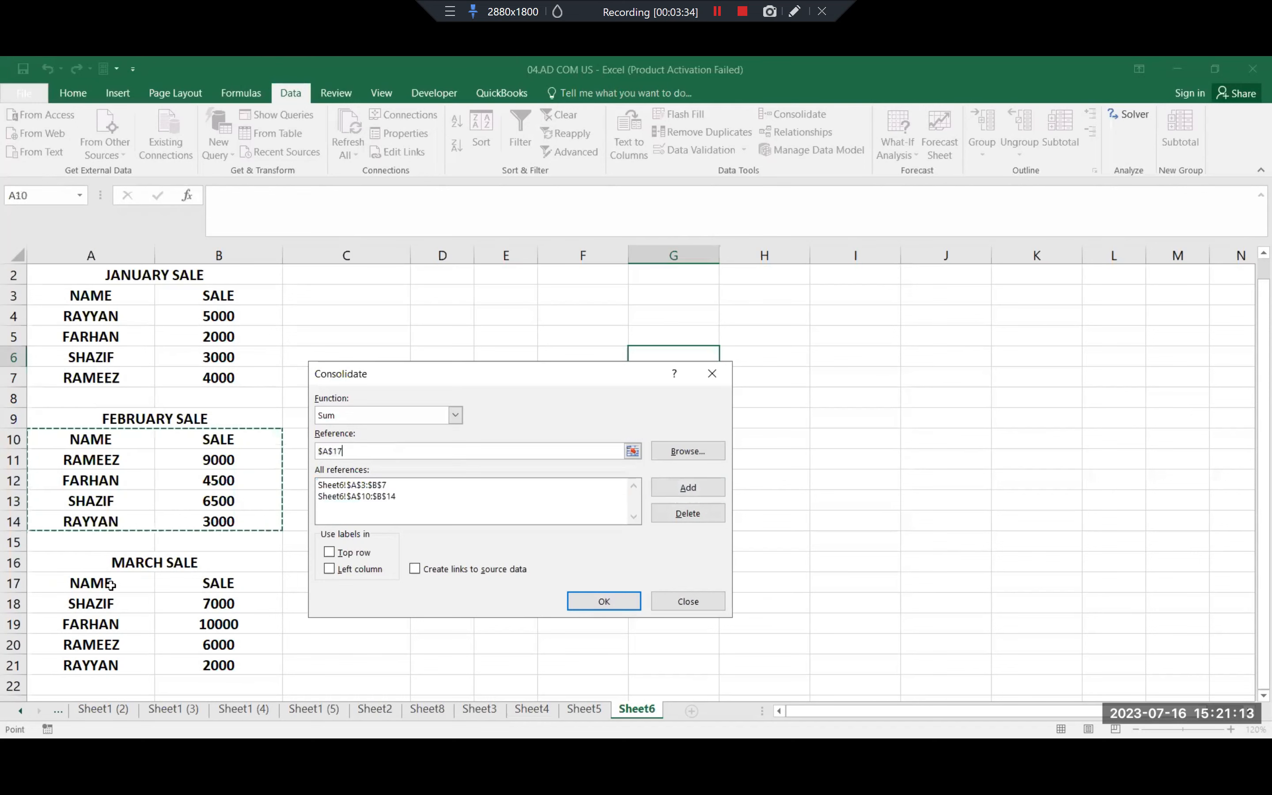
left_click(219, 657, "shift")
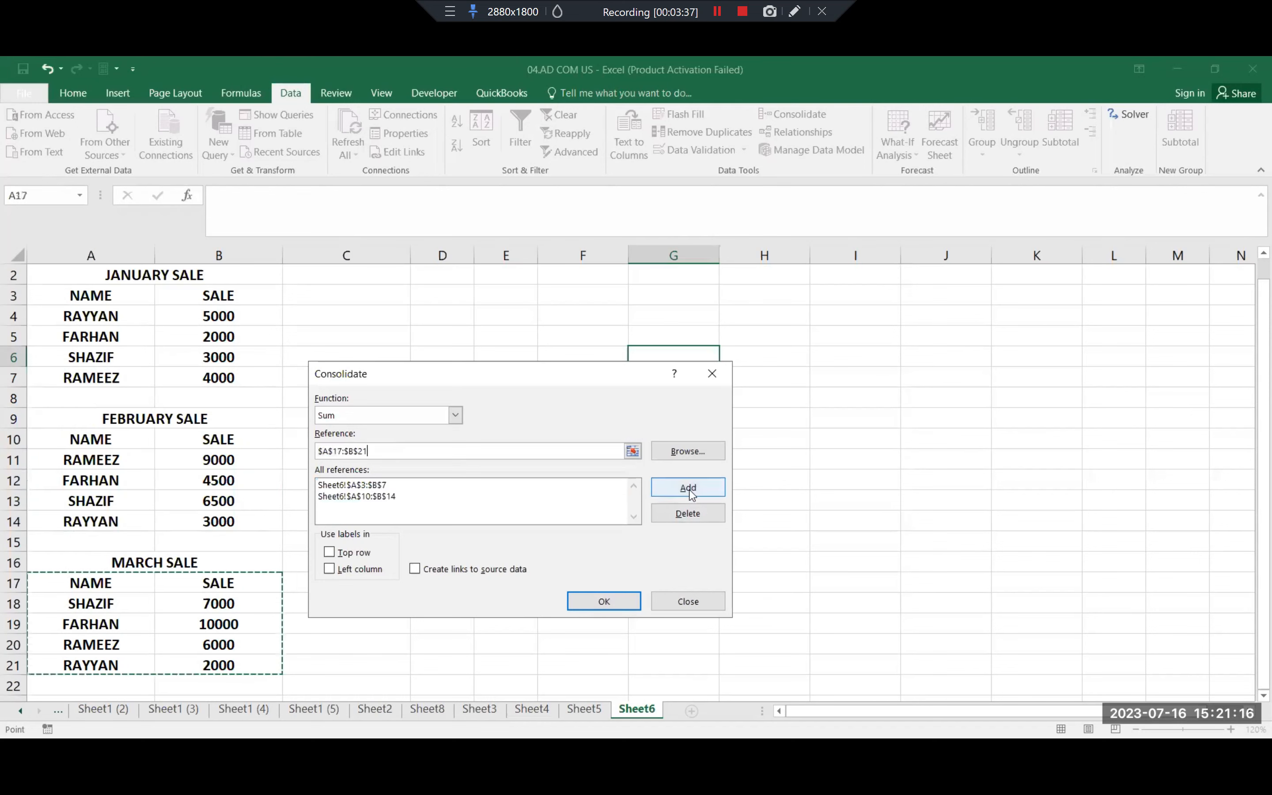
left_click(688, 488)
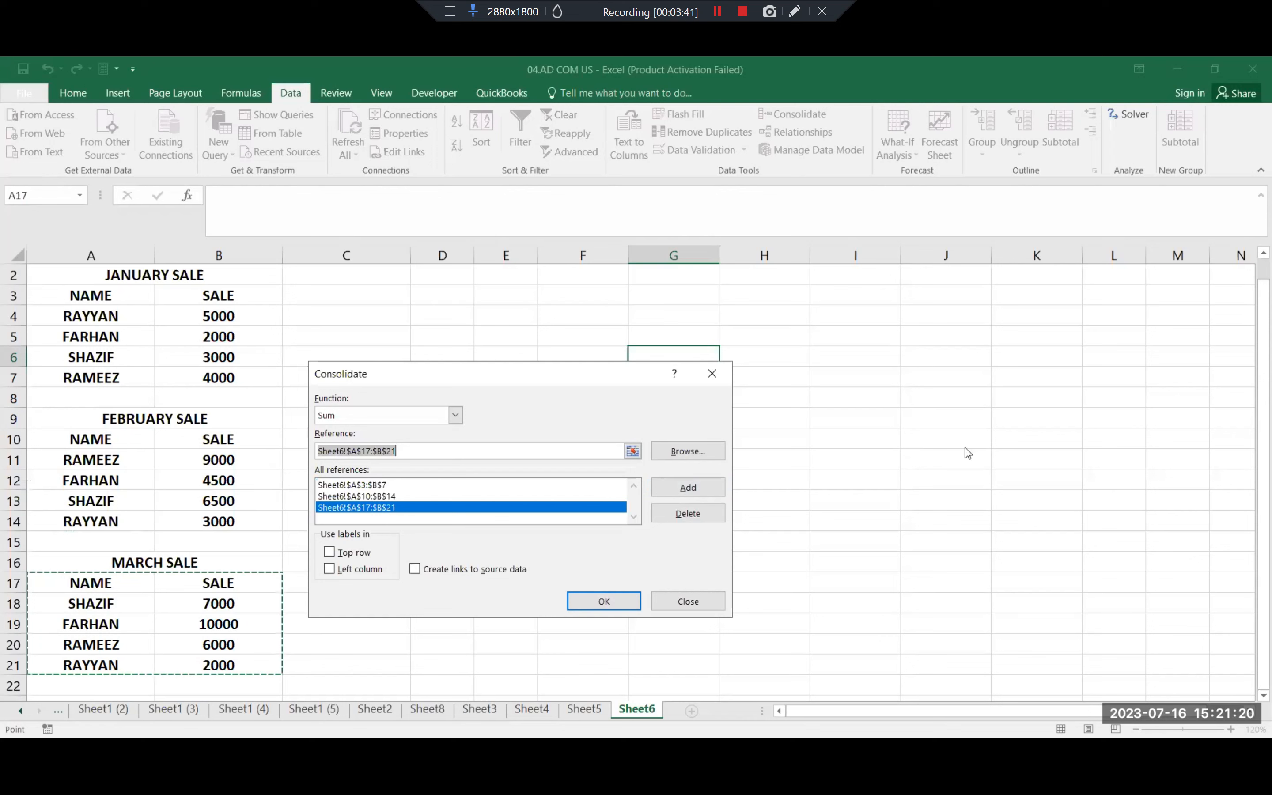
Step: Run the consolidation at G6 without any labels, and repeat it with the same settings
key("Return")
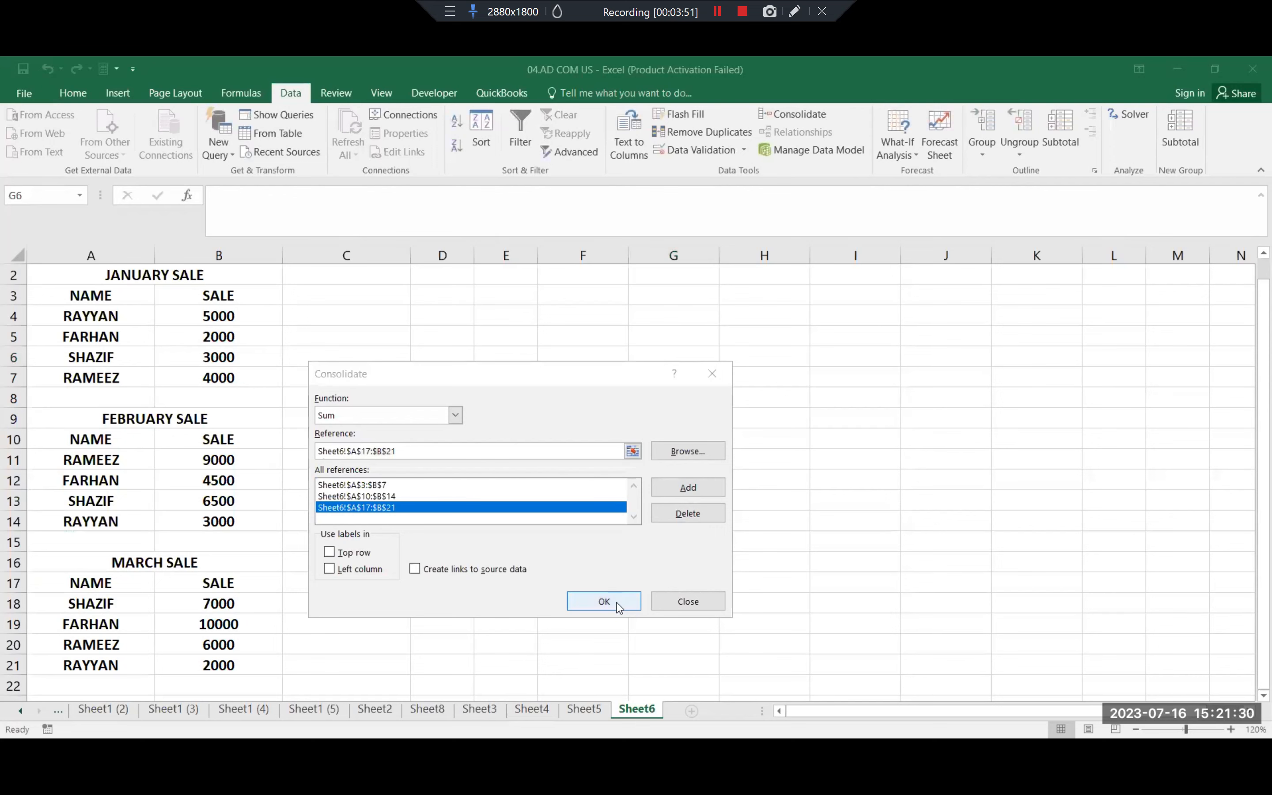
left_click(604, 601)
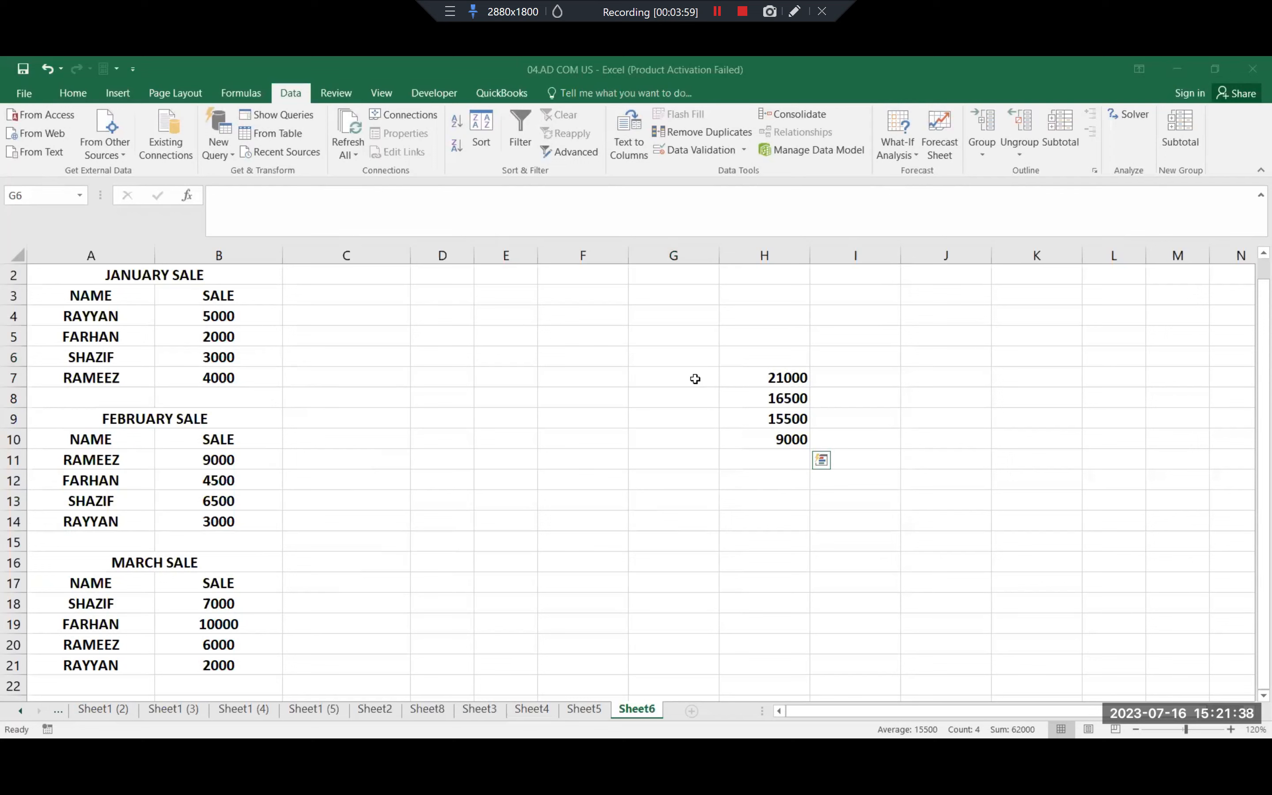
left_click(794, 114)
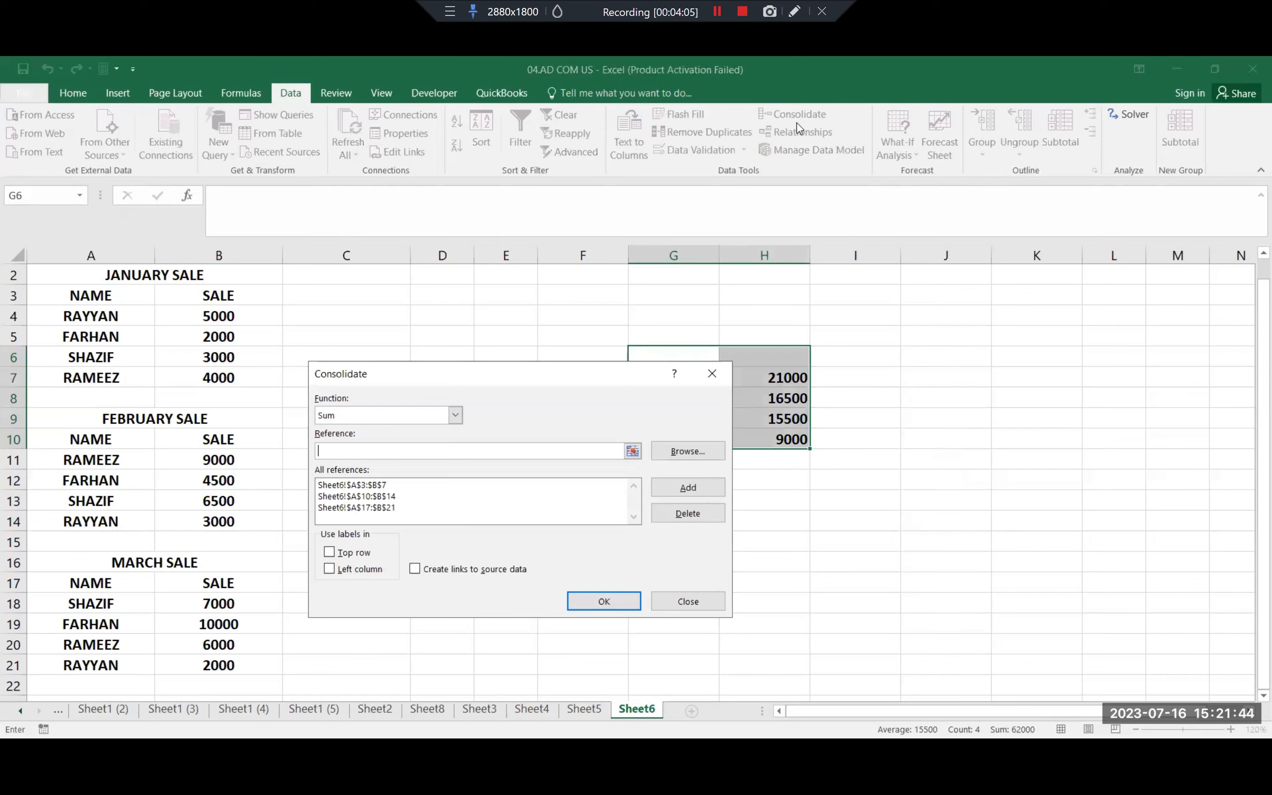
left_click(616, 603)
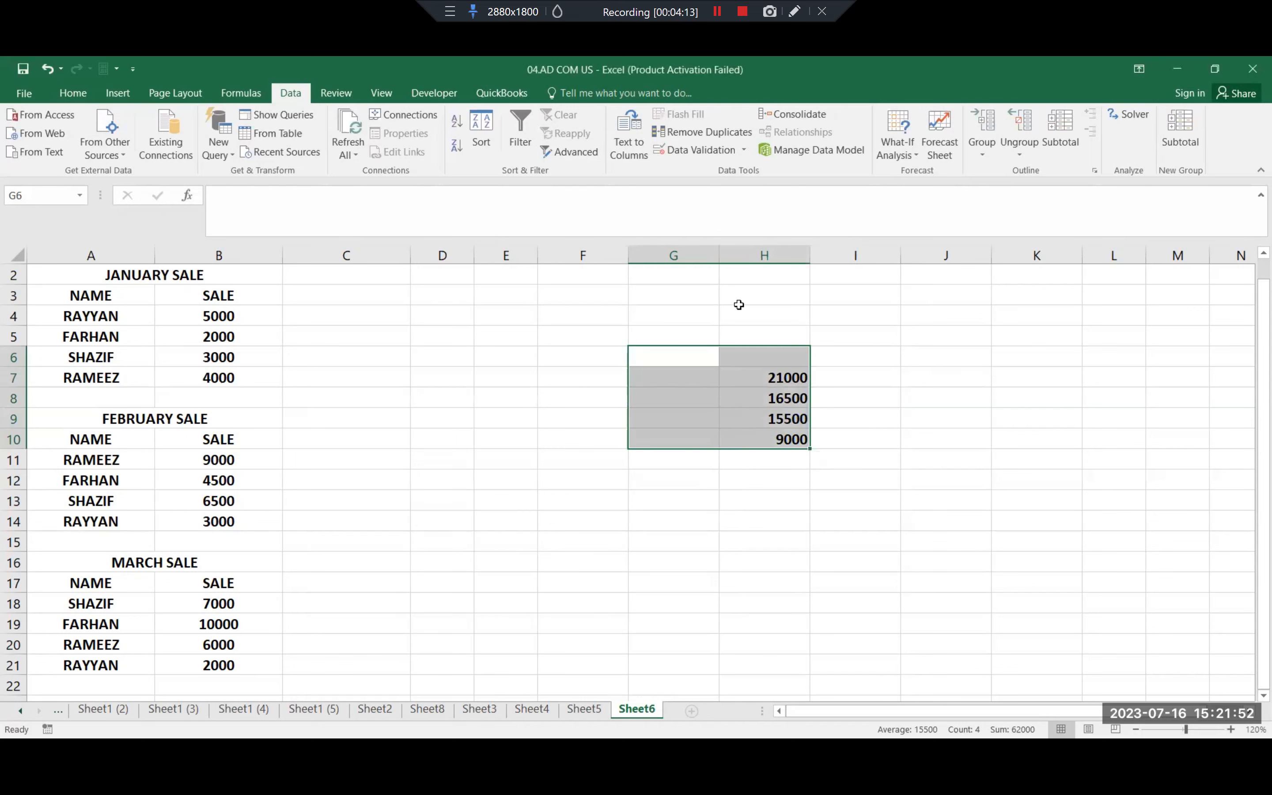
Step: Rerun the consolidation at G6 with top row labels, and once more with left column labels also enabled
left_click(788, 121)
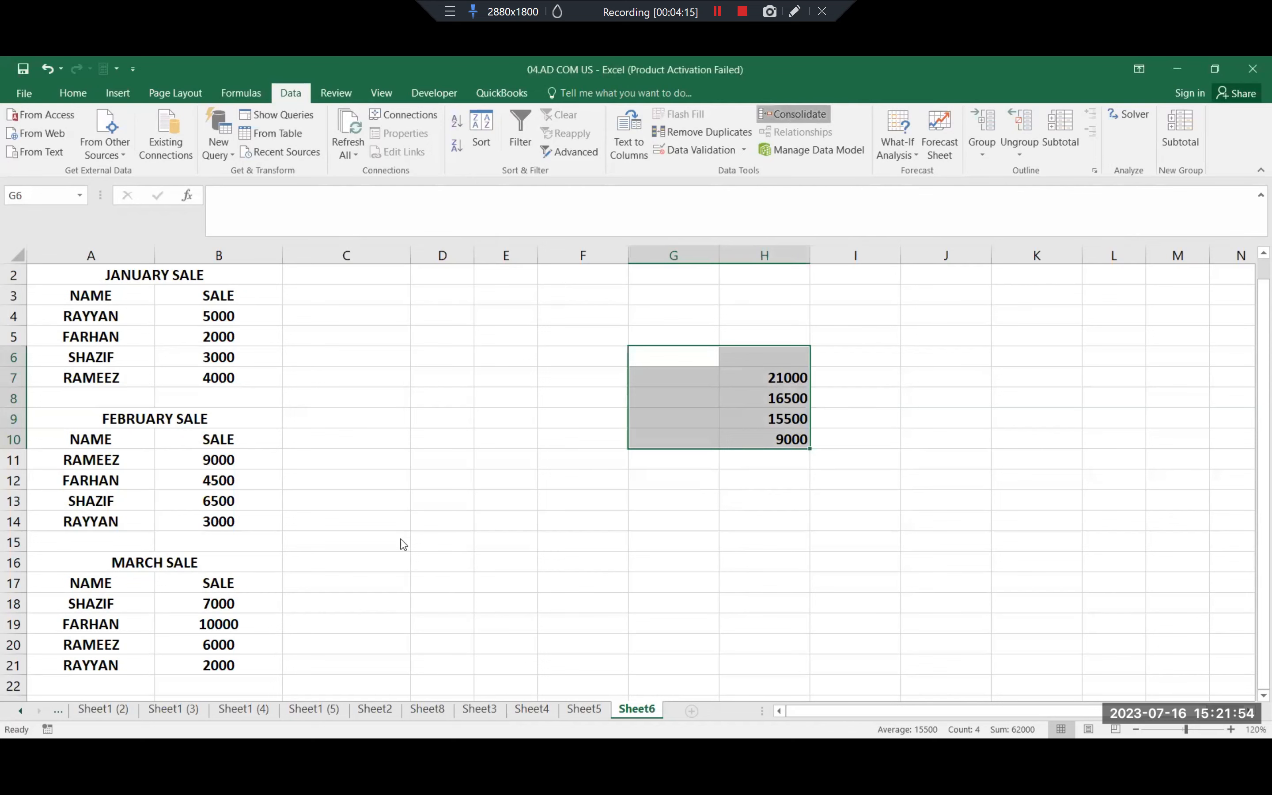
left_click(359, 554)
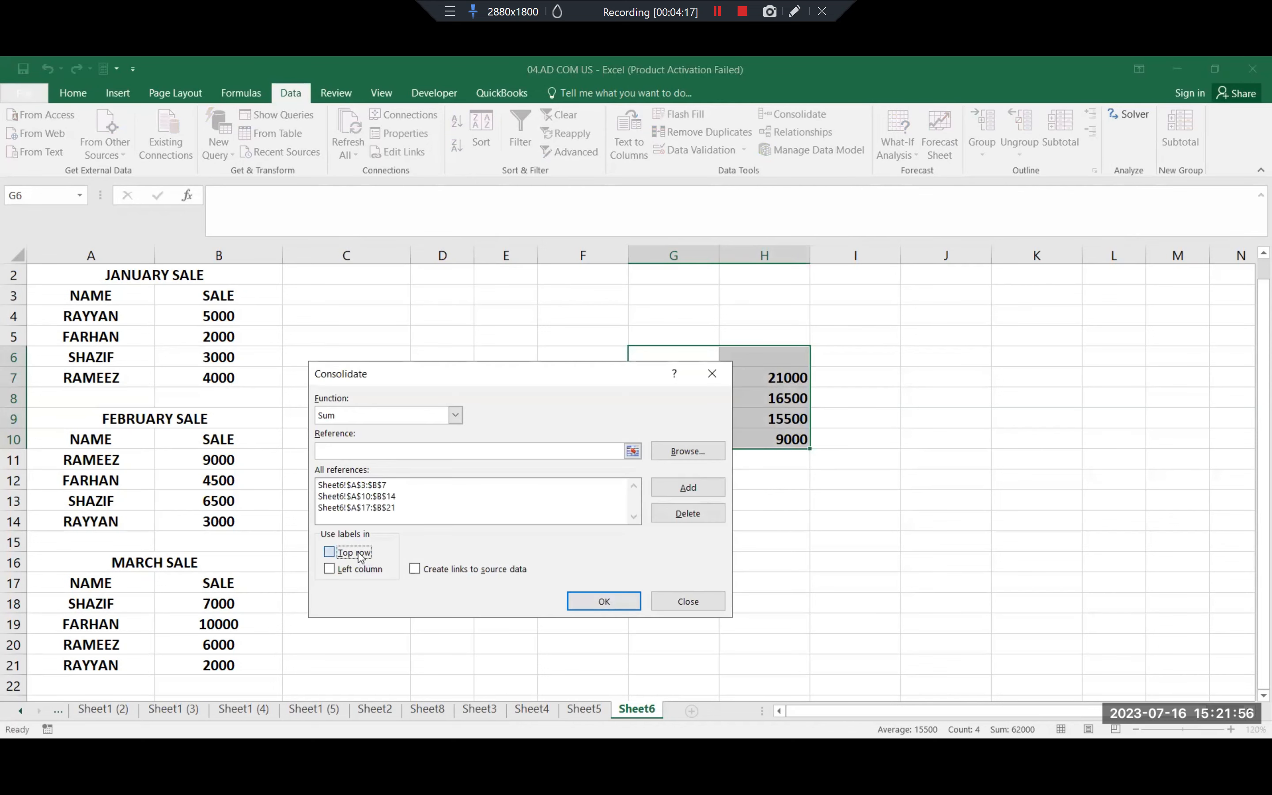
left_click(582, 606)
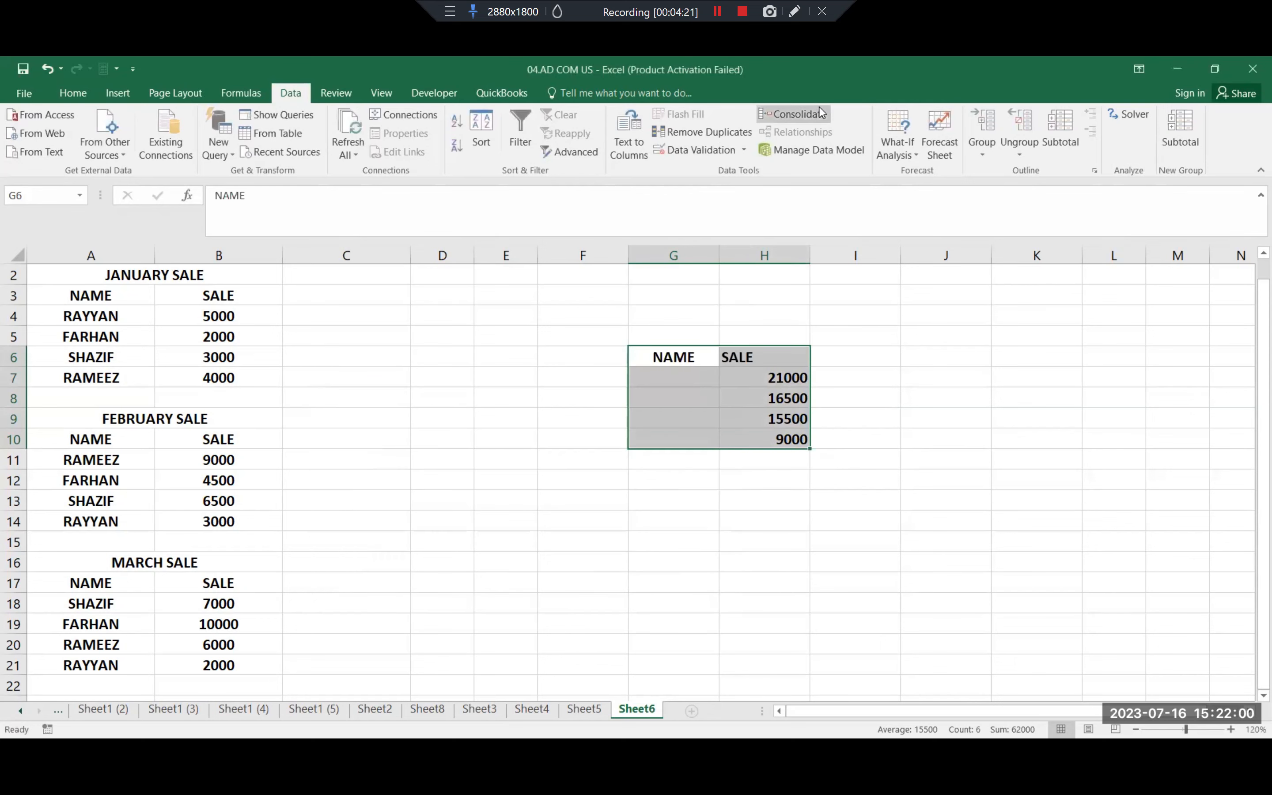
left_click(819, 112)
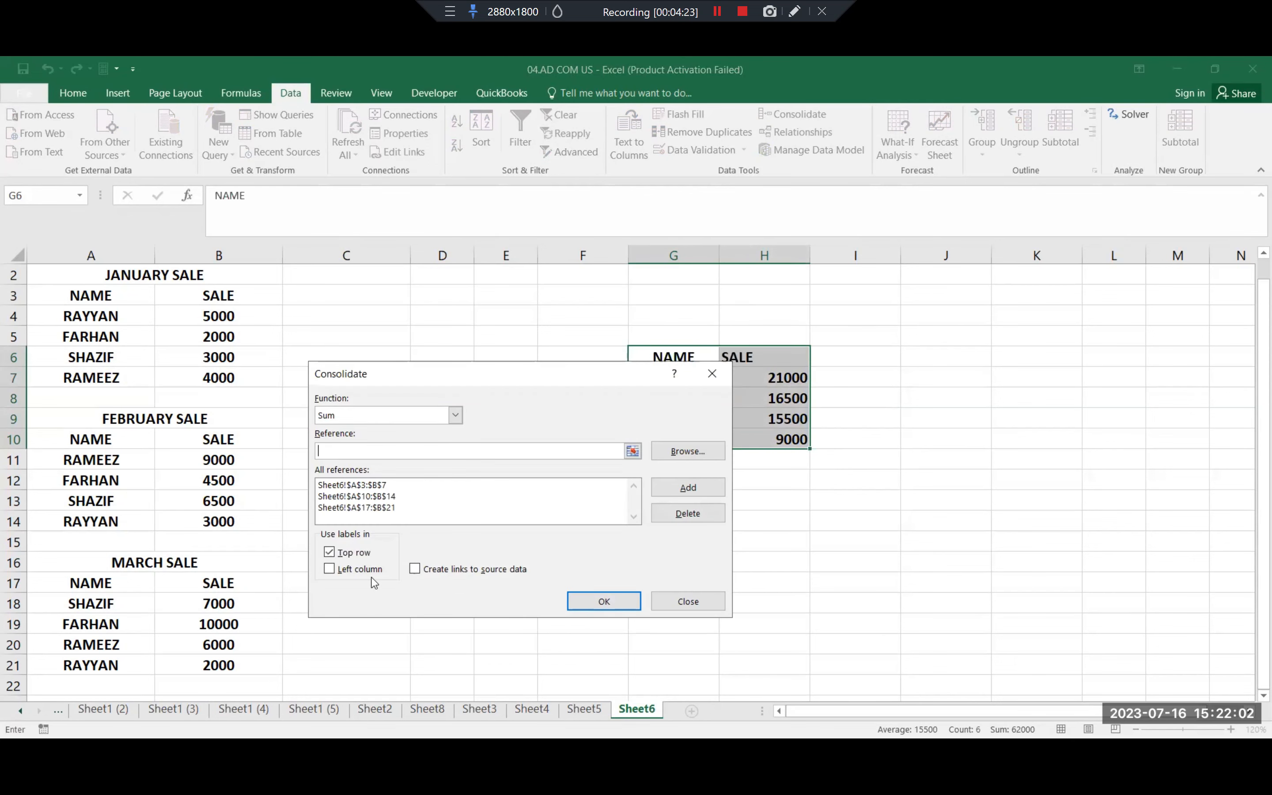
left_click(368, 569)
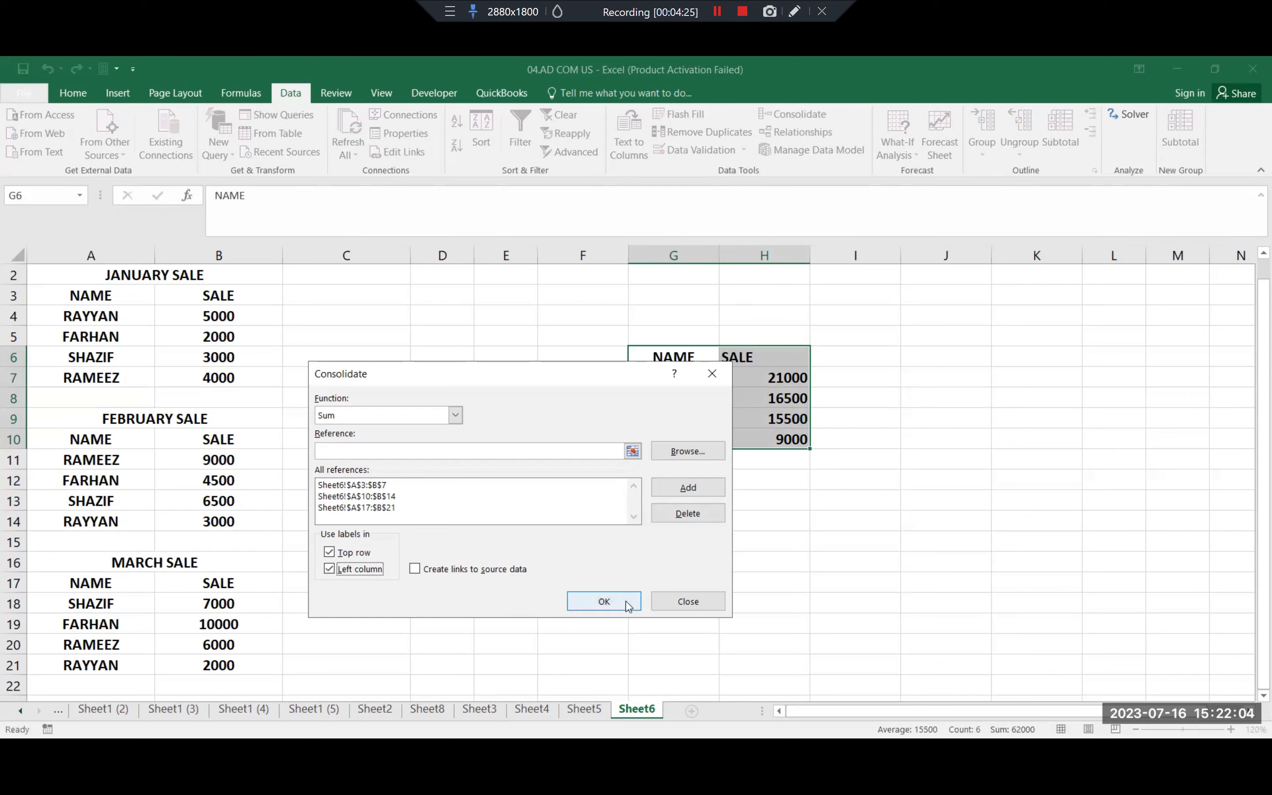
left_click(604, 601)
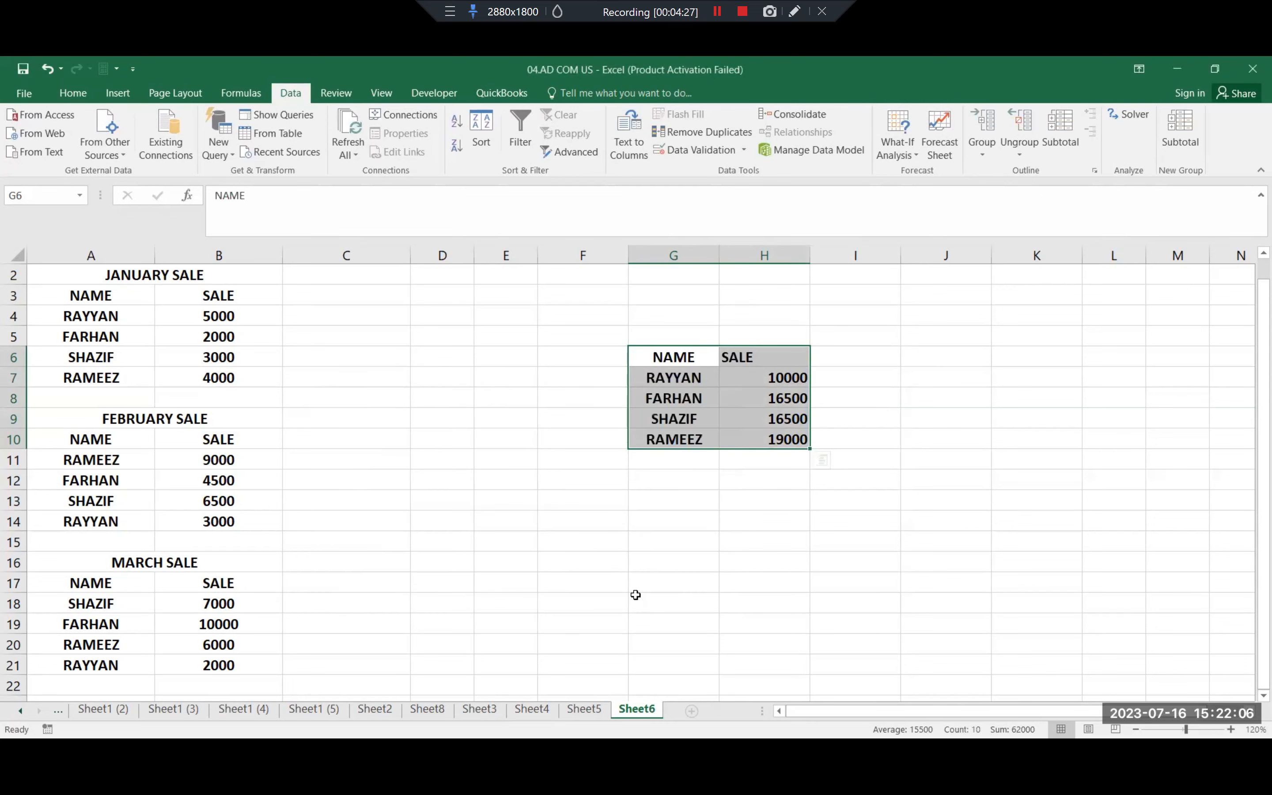